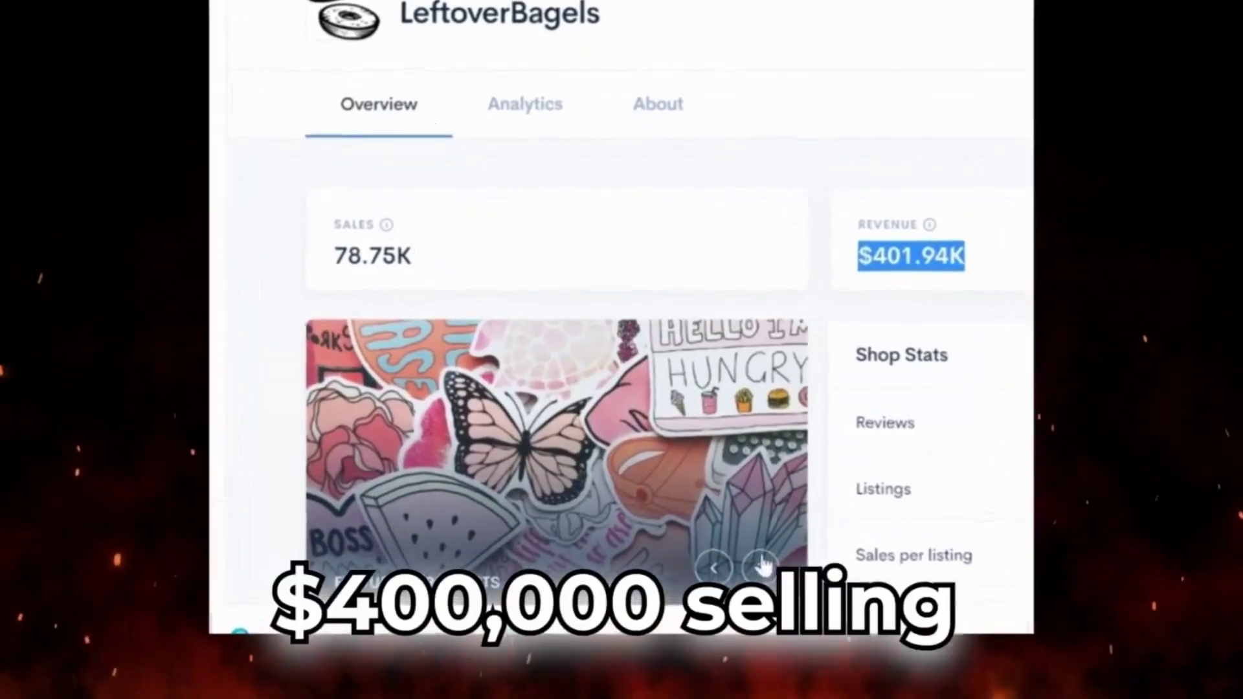
# Step: Step through the shop's featured images and clear the corgi sticker's white background to transparency
pyautogui.click(765, 567)
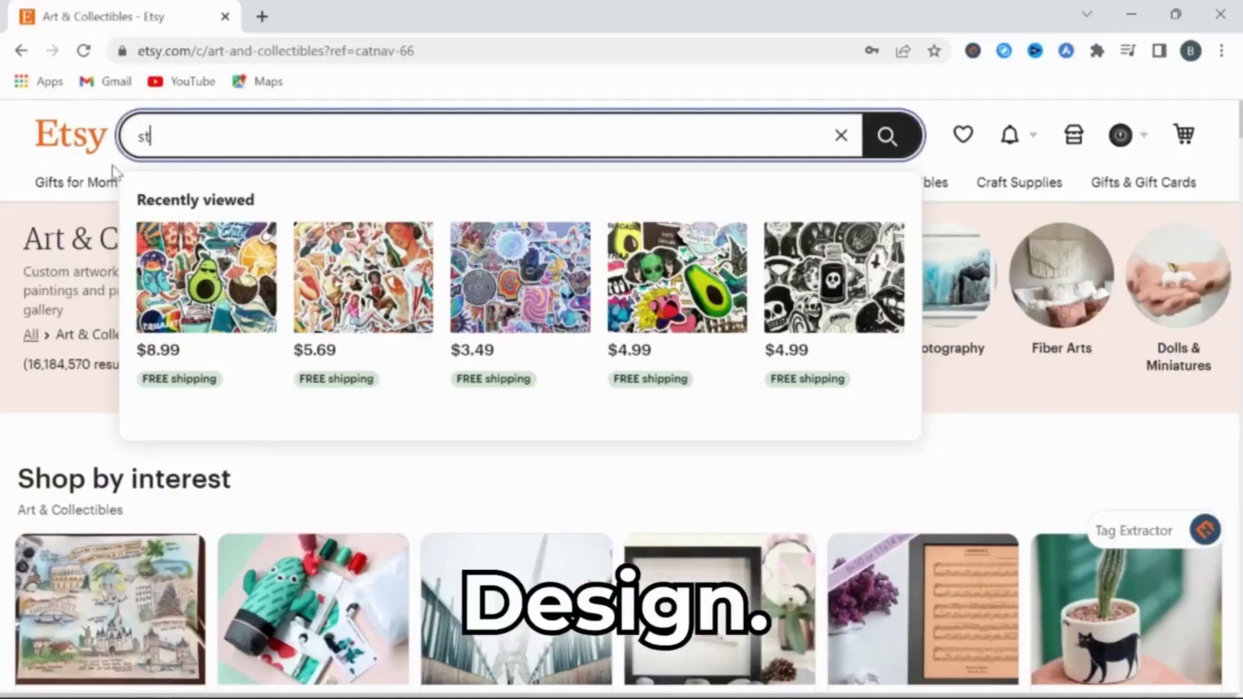
pyautogui.write('st')
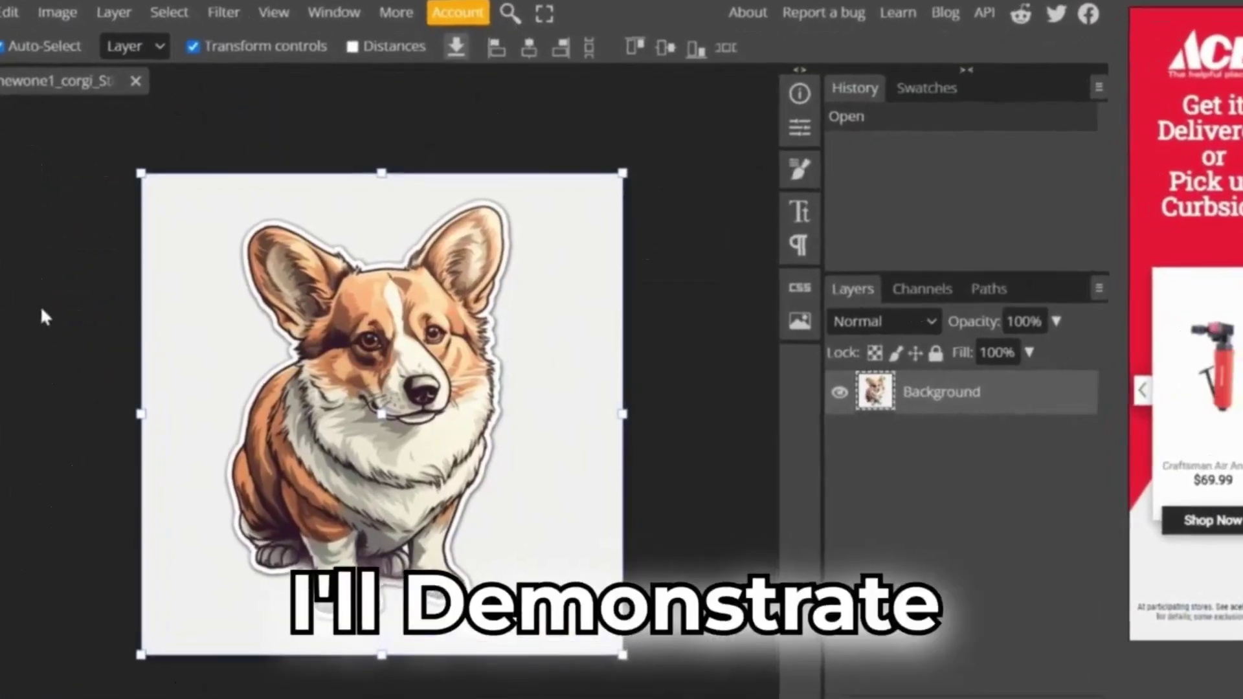
pyautogui.press('w')
pyautogui.click(133, 215)
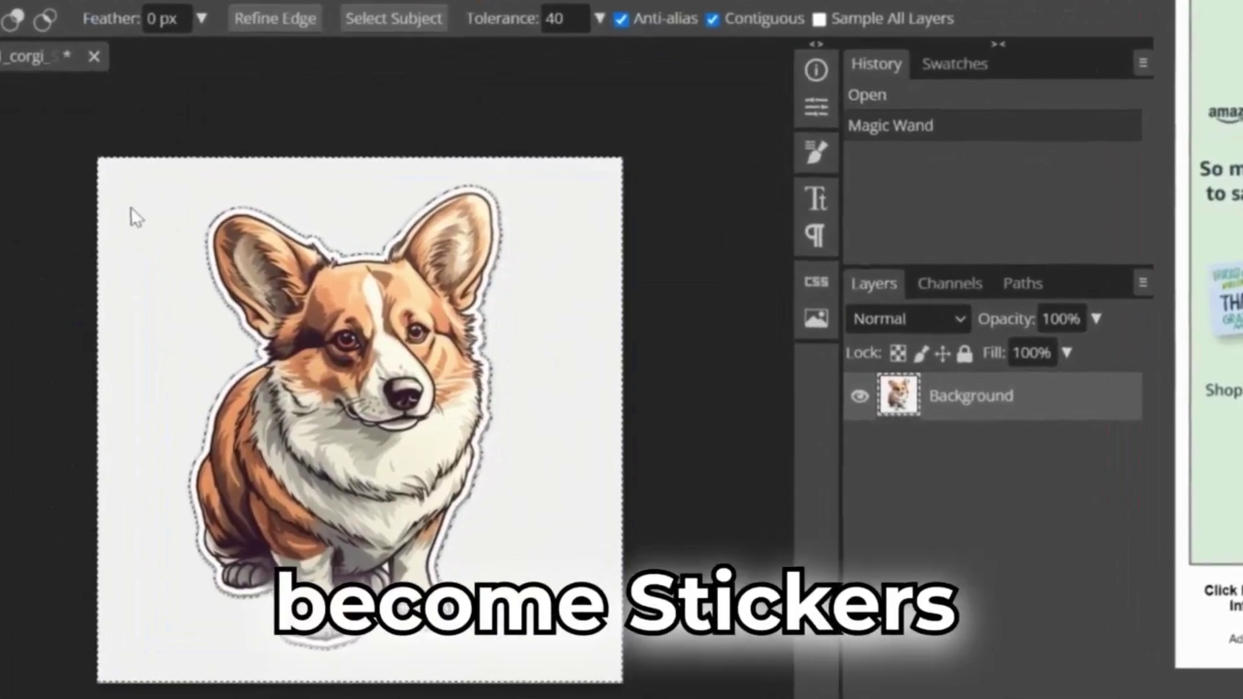
pyautogui.press('Delete')
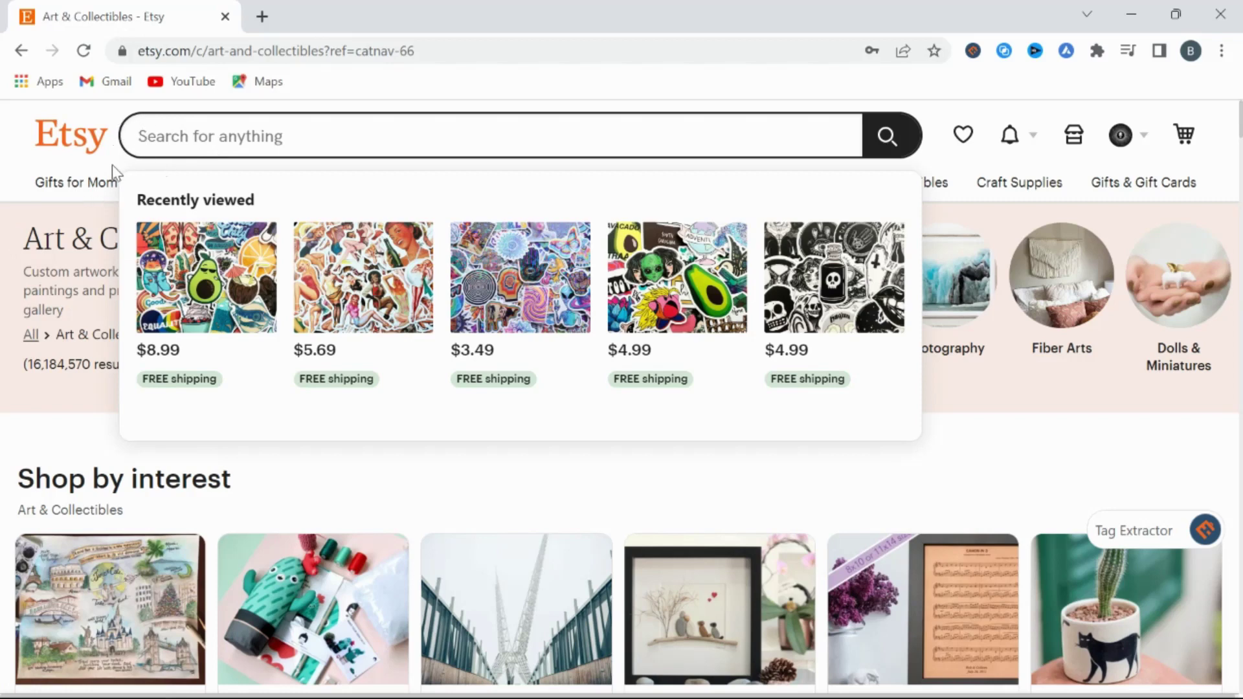
pyautogui.write('sti')
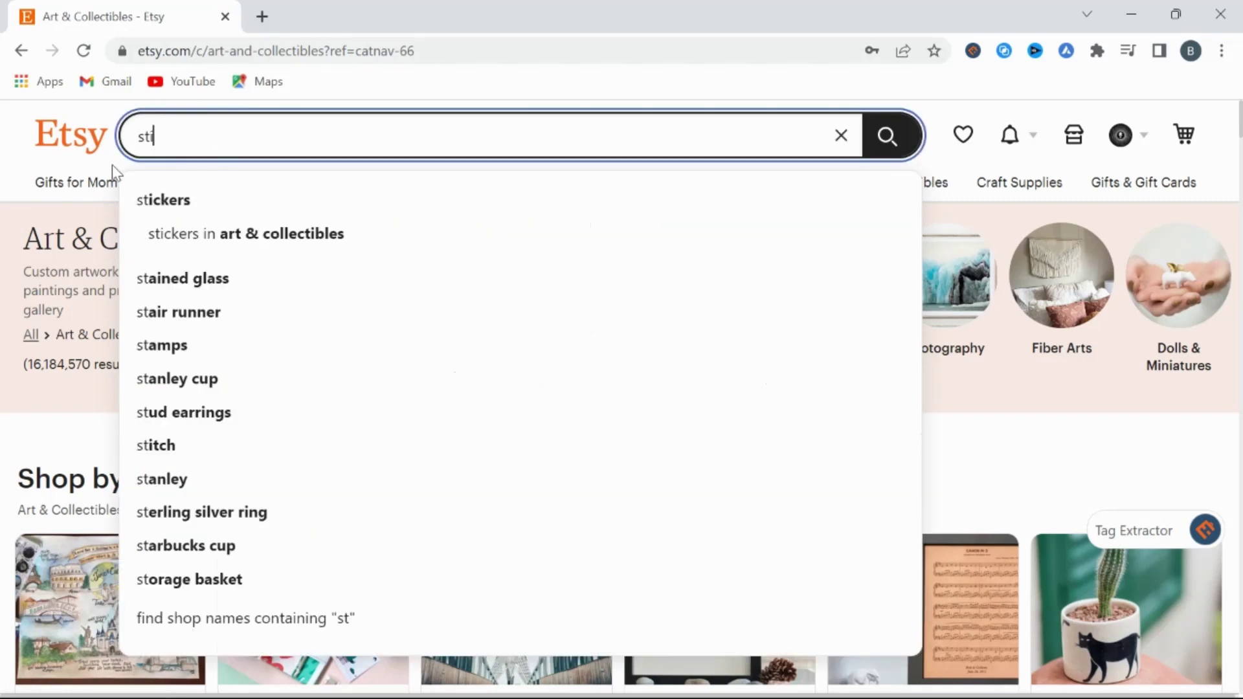
pyautogui.write('cker')
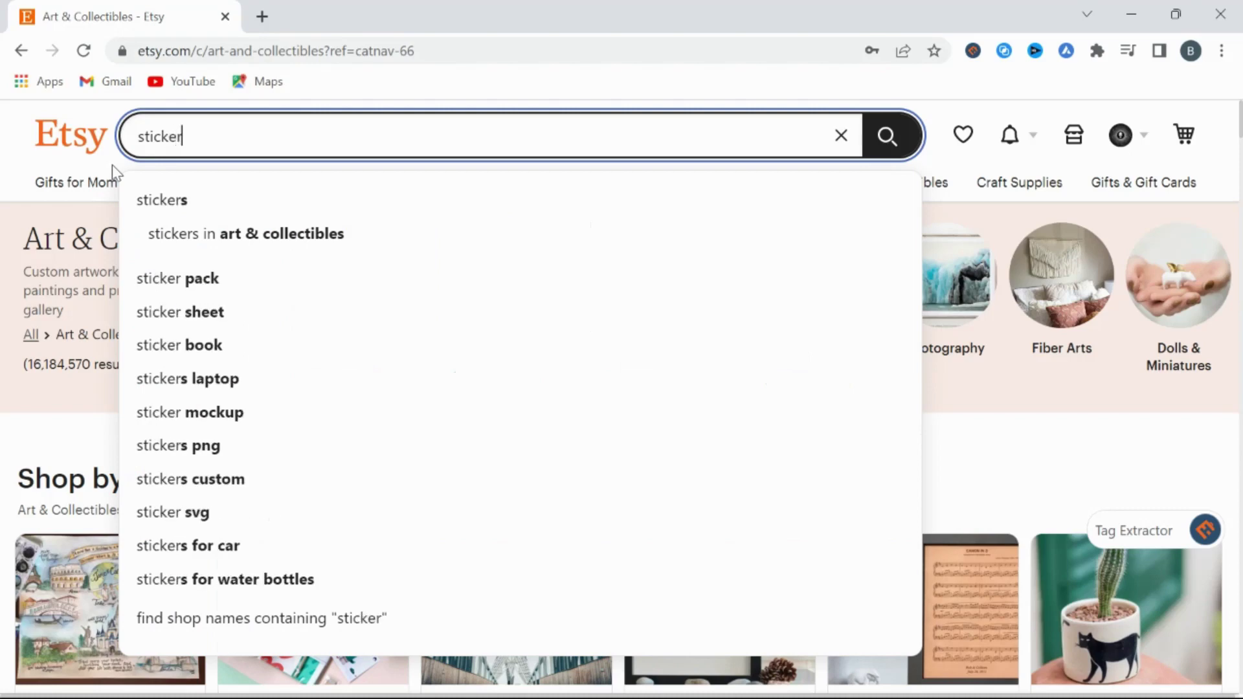
# Step: Search Etsy for 'sticker' and copy the shop name LeftoverBagels from a listing
pyautogui.press('Return')
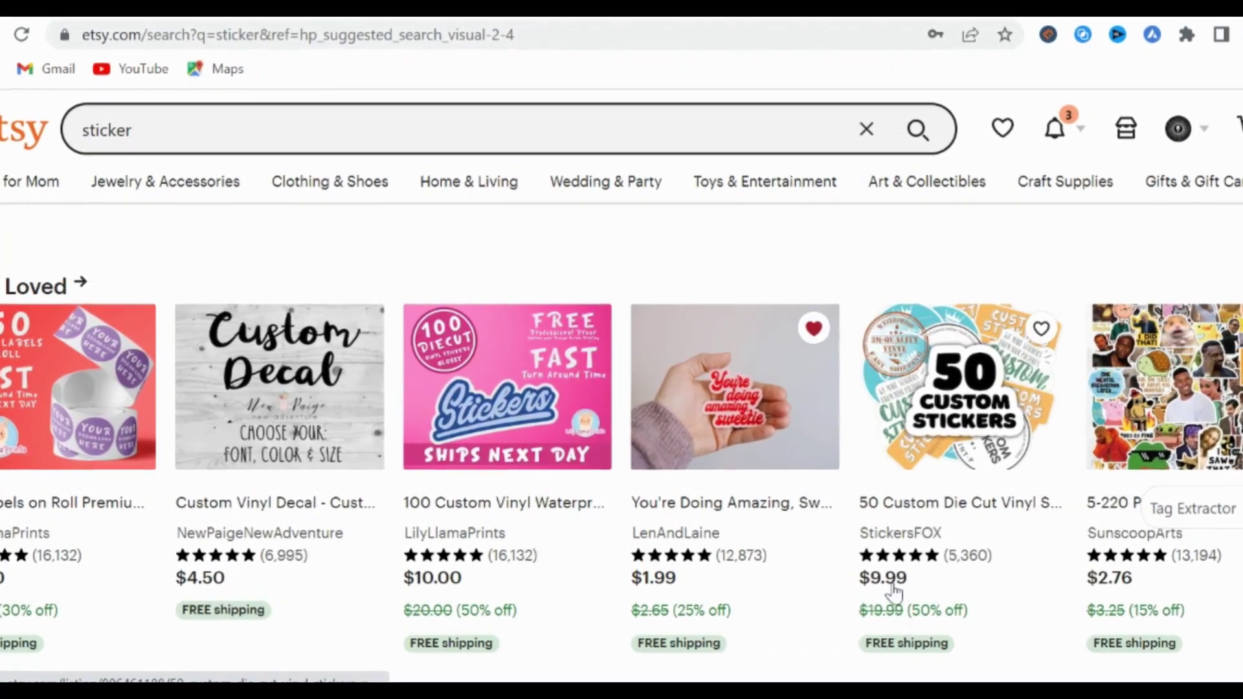
pyautogui.moveTo(267, 388)
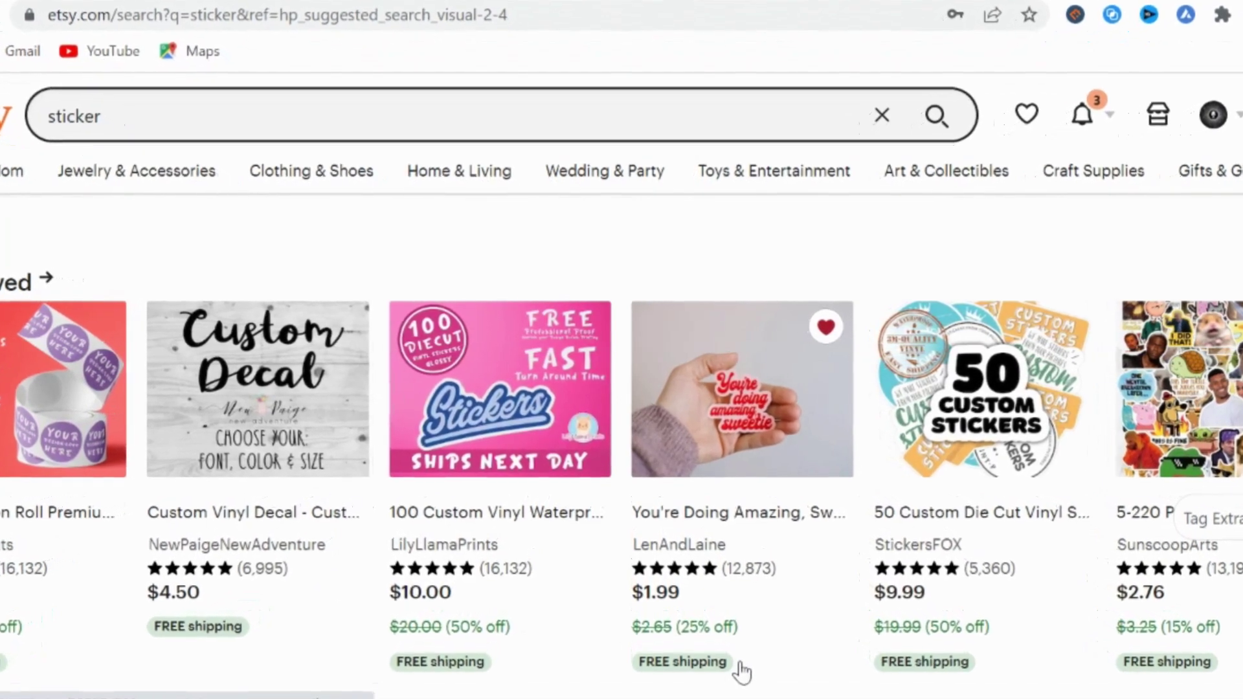
pyautogui.scroll(-4, 738, 660)
pyautogui.scroll(-3, 740, 663)
pyautogui.scroll(-4, 740, 663)
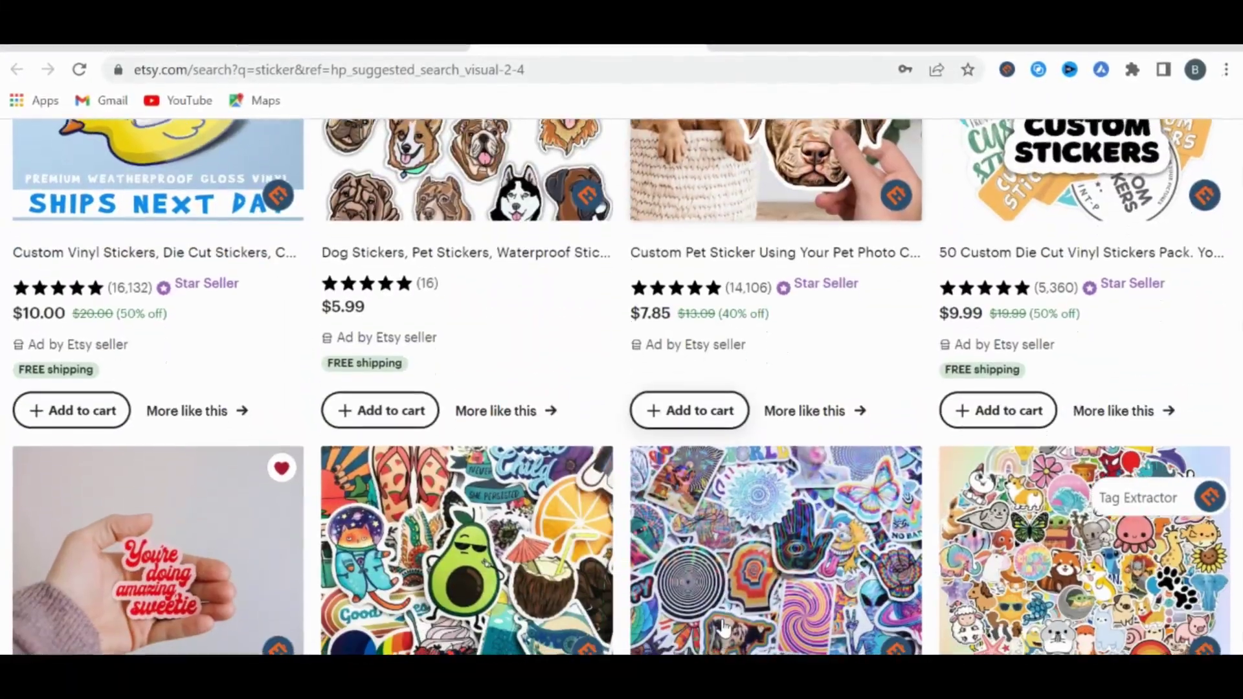
pyautogui.scroll(-3, 724, 629)
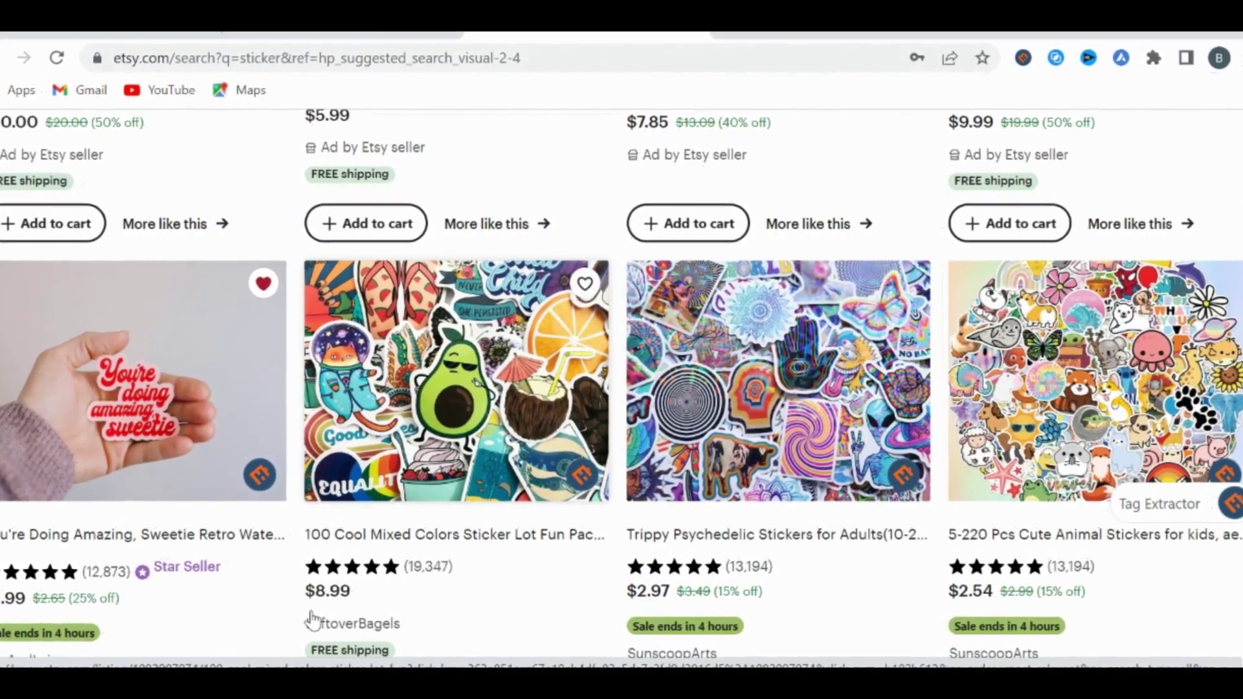
pyautogui.moveTo(303, 624); pyautogui.dragTo(400, 626)
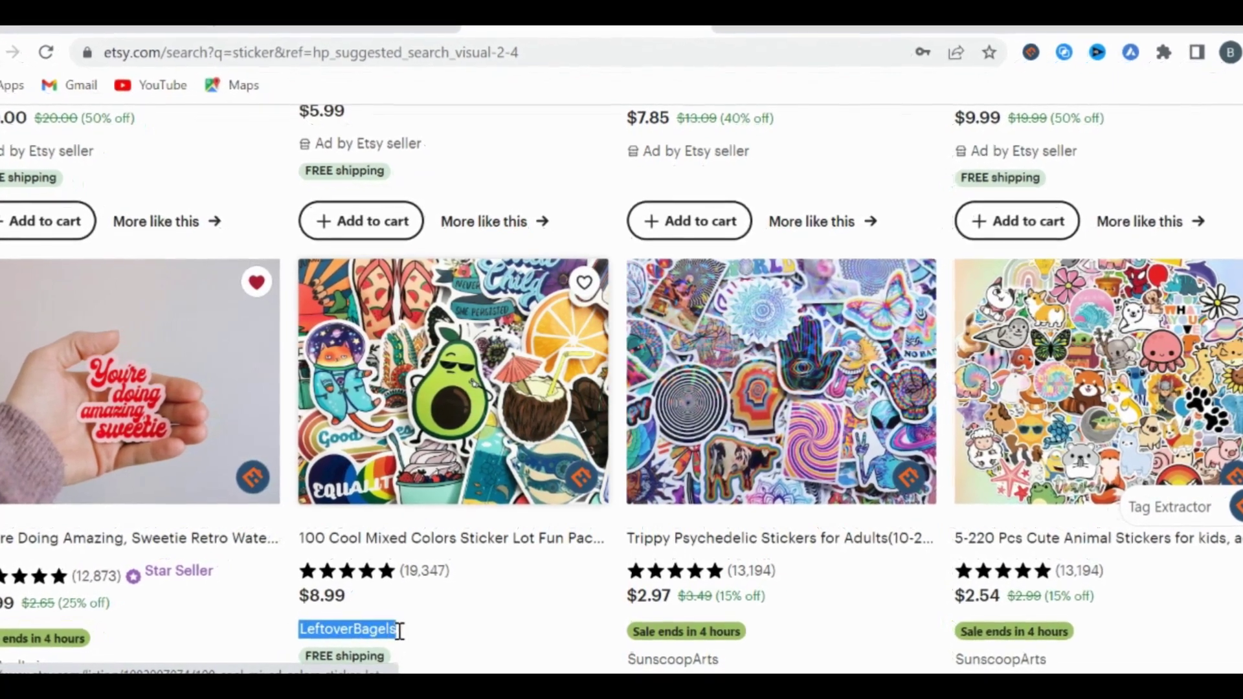
pyautogui.rightClick(356, 630)
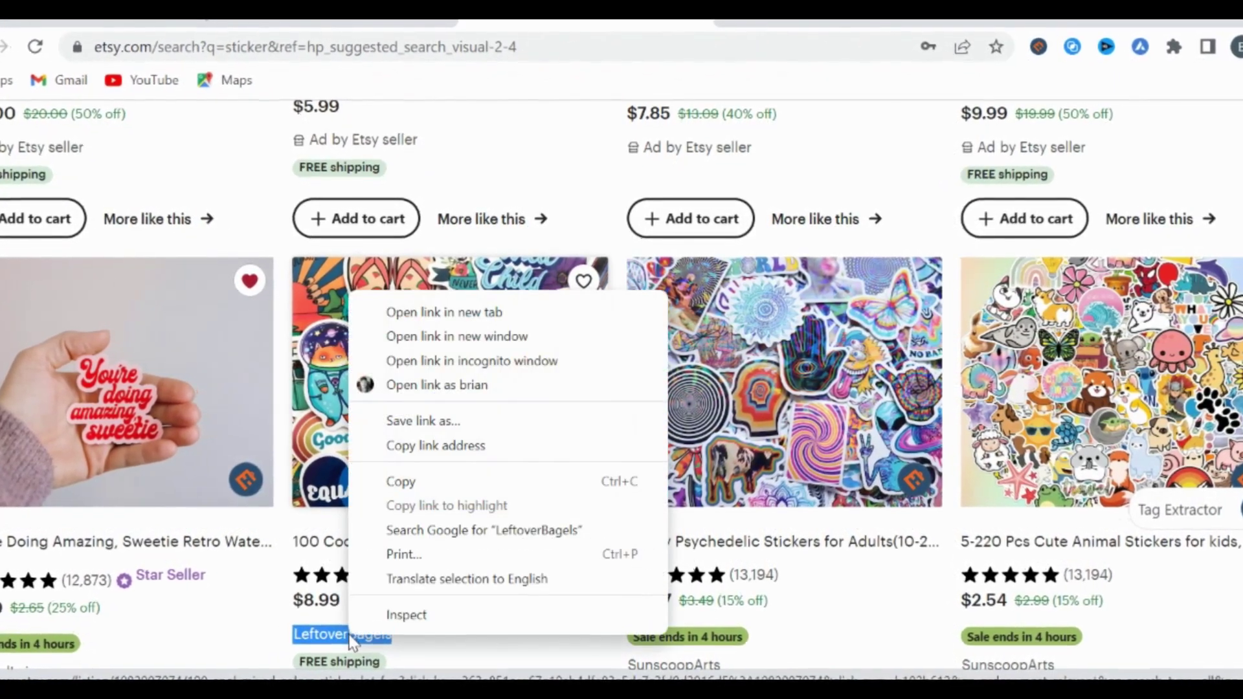
pyautogui.click(417, 482)
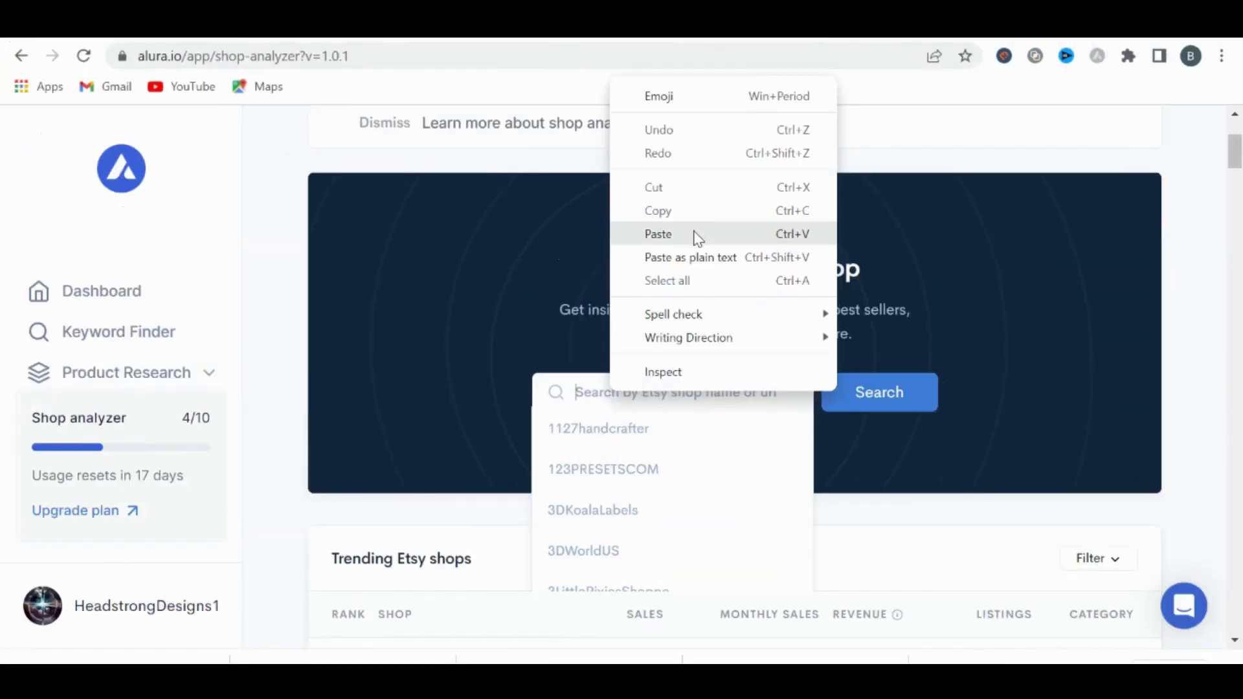
# Step: Paste LeftoverBagels into Shop Analyzer, switch stats to All time and browse featured images
pyautogui.click(695, 237)
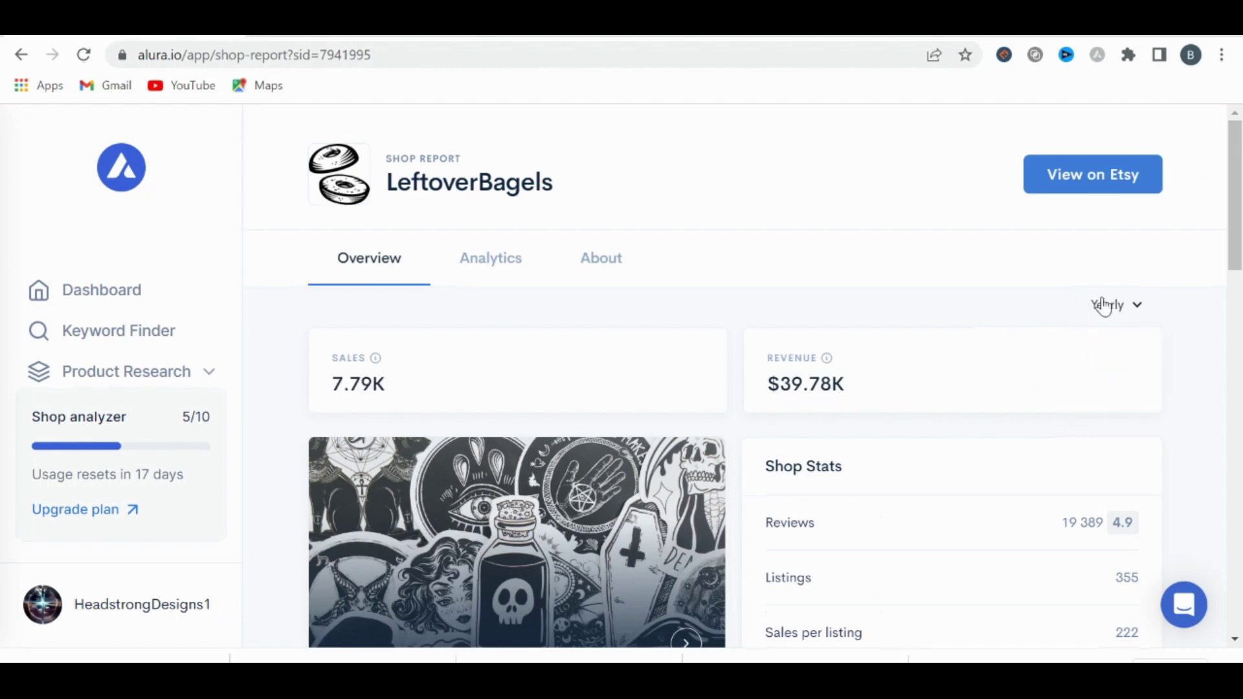
pyautogui.click(1095, 336)
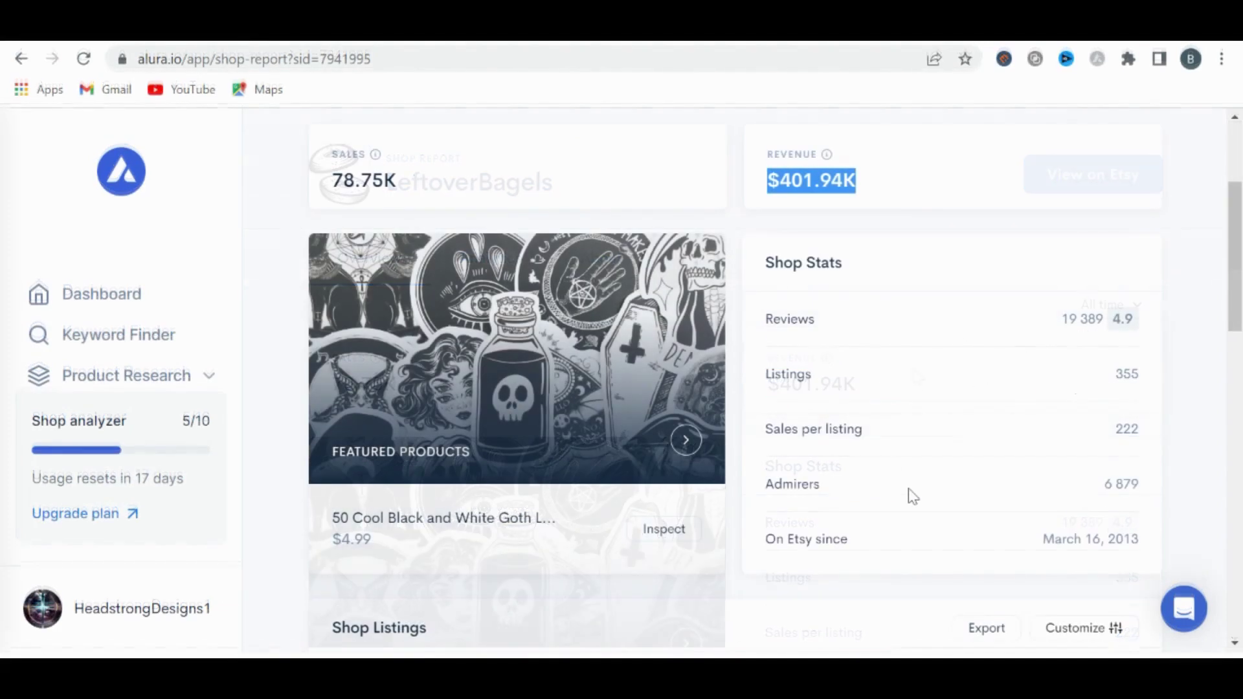
pyautogui.scroll(-5, 907, 495)
pyautogui.scroll(-3, 908, 495)
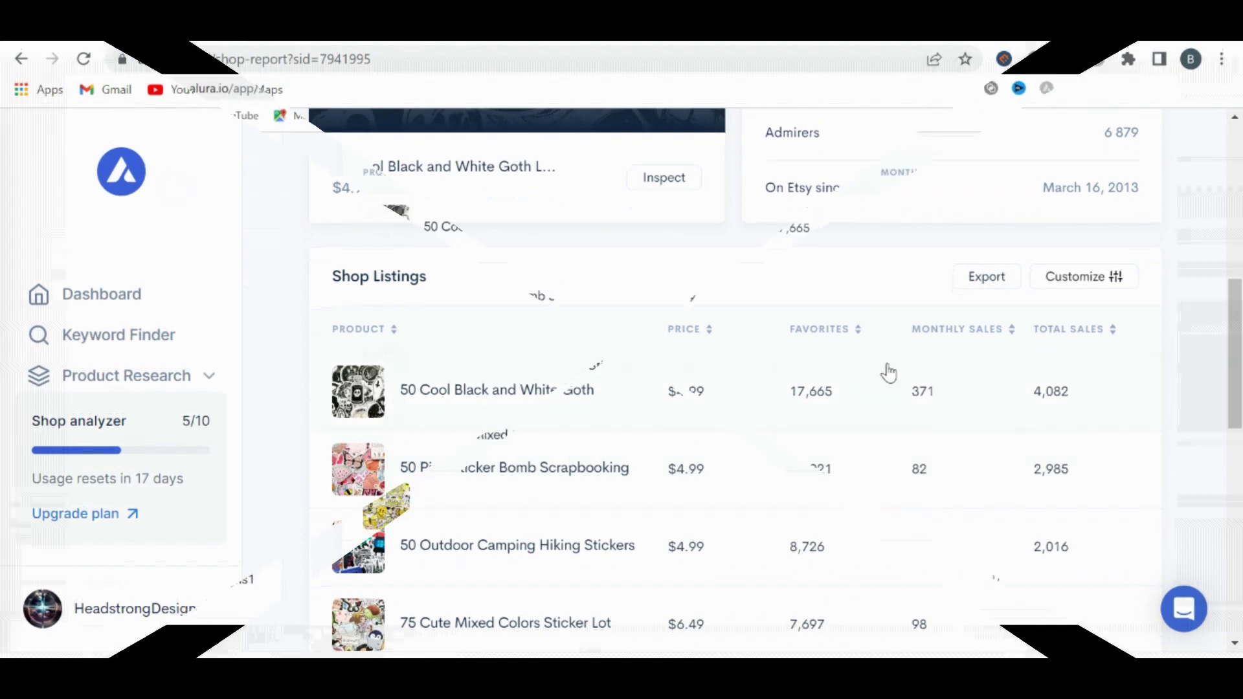
pyautogui.scroll(-3, 679, 389)
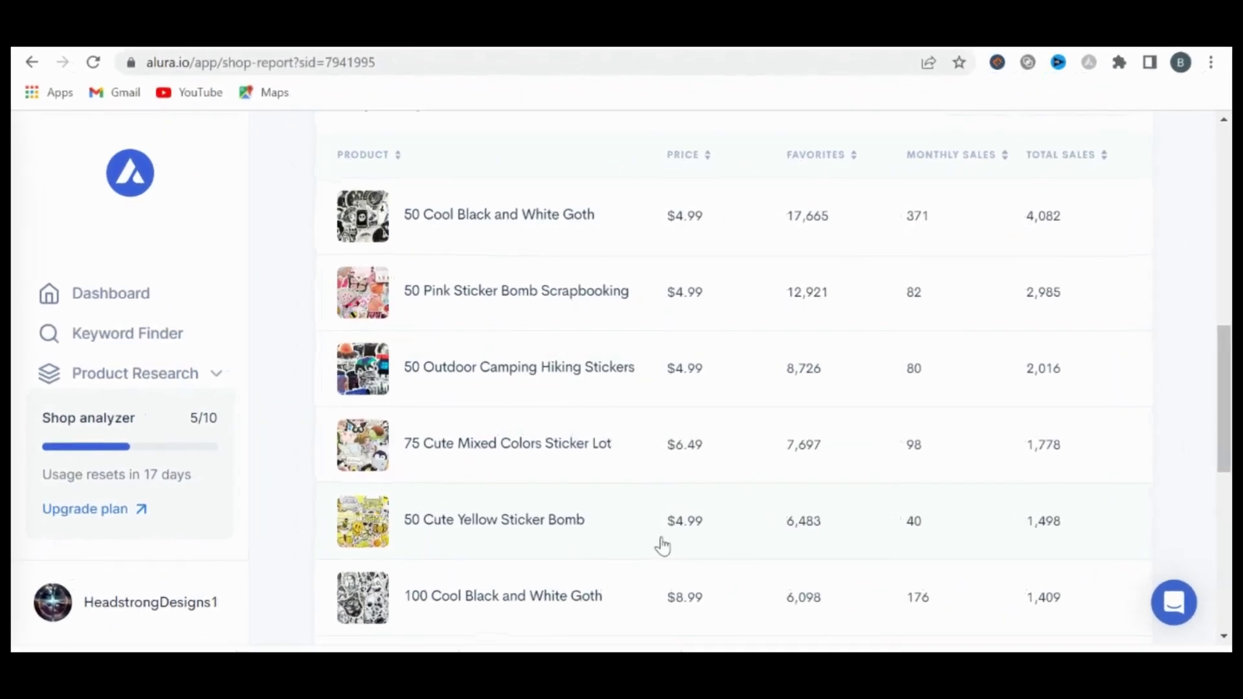
pyautogui.scroll(-3, 661, 530)
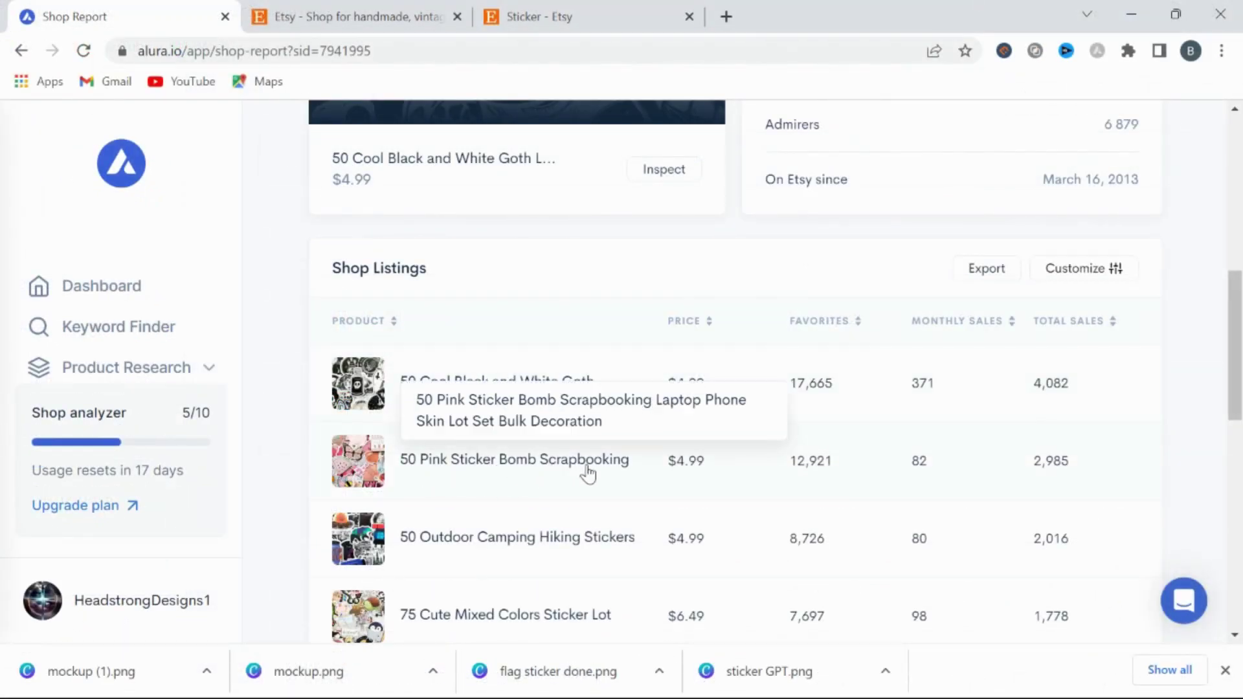
pyautogui.scroll(-2, 589, 473)
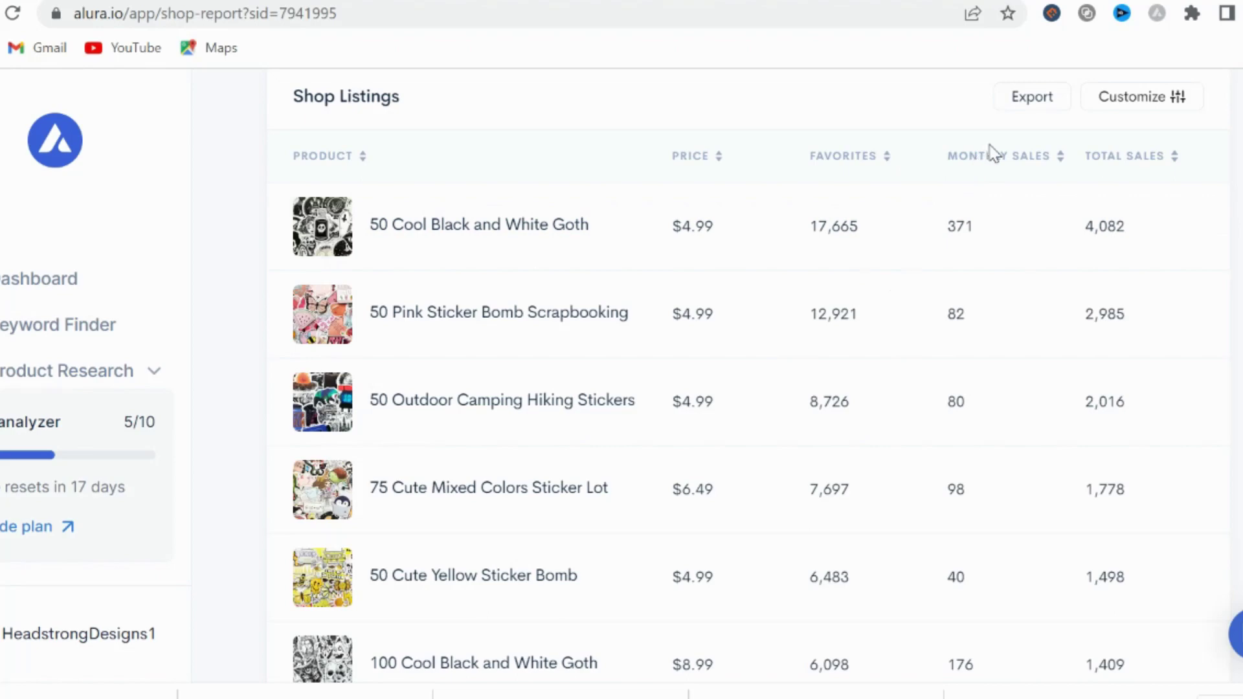
pyautogui.scroll(10, 713, 49)
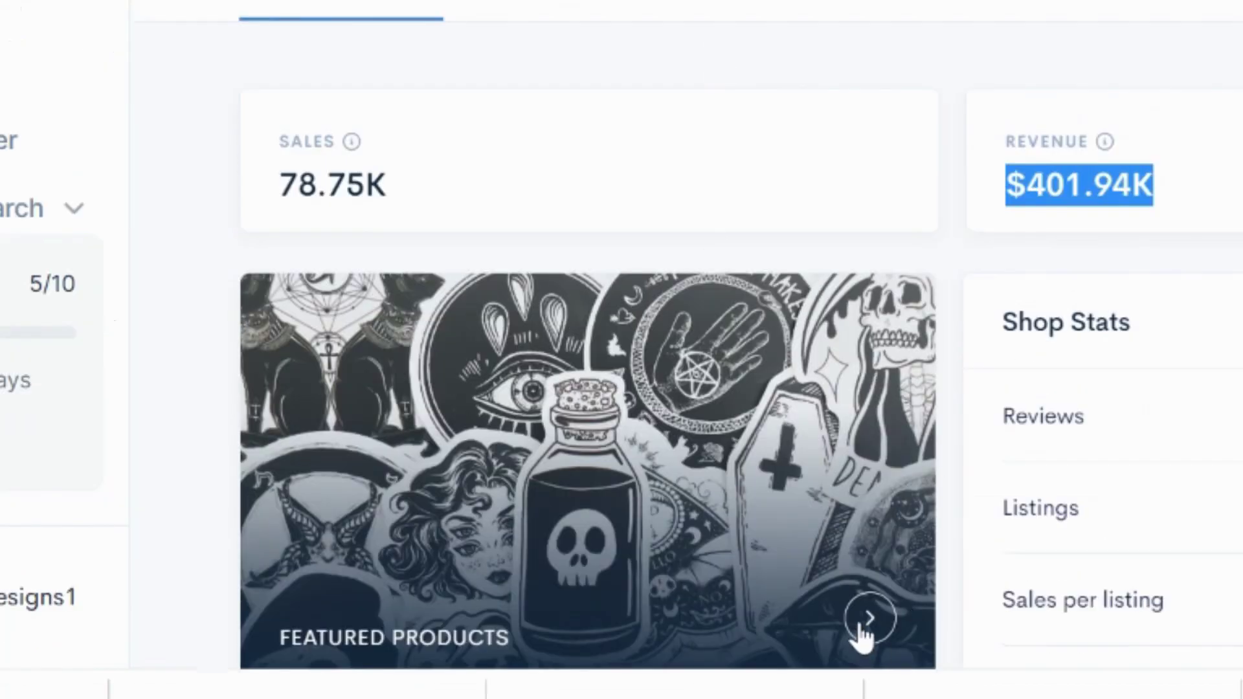
pyautogui.click(869, 620)
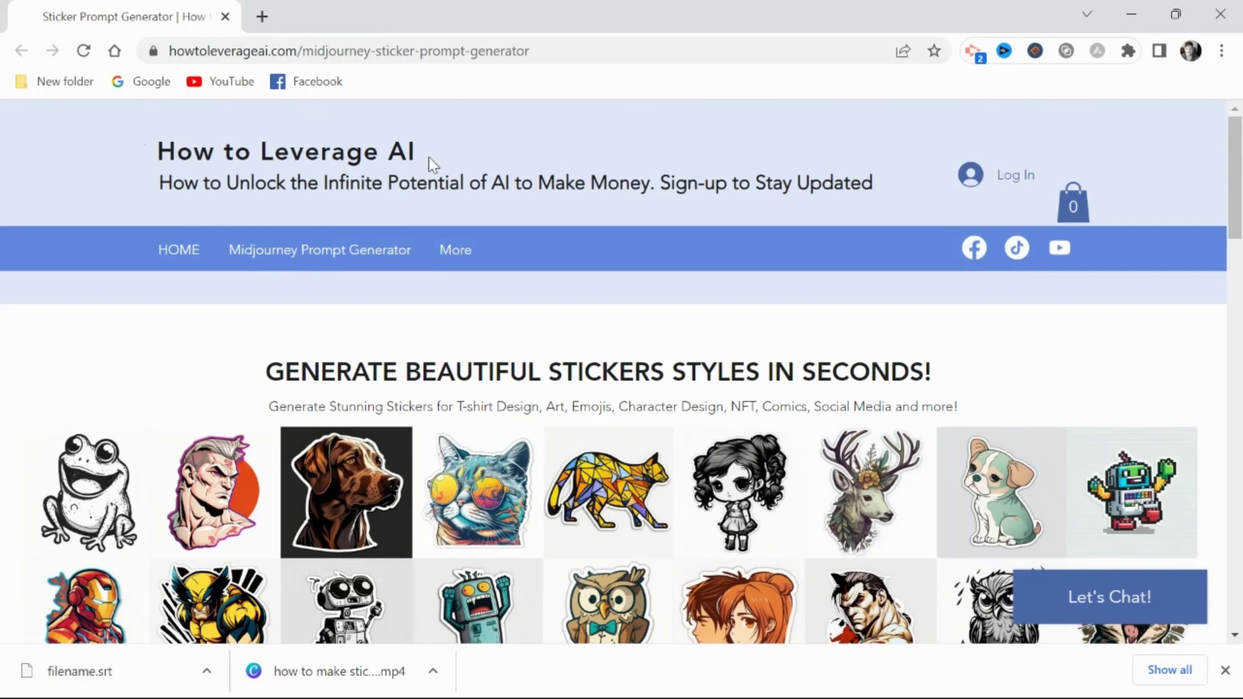
# Step: Replace the generator's subject text with 'cat' to produce ten sticker prompts
pyautogui.moveTo(419, 151); pyautogui.dragTo(212, 148)
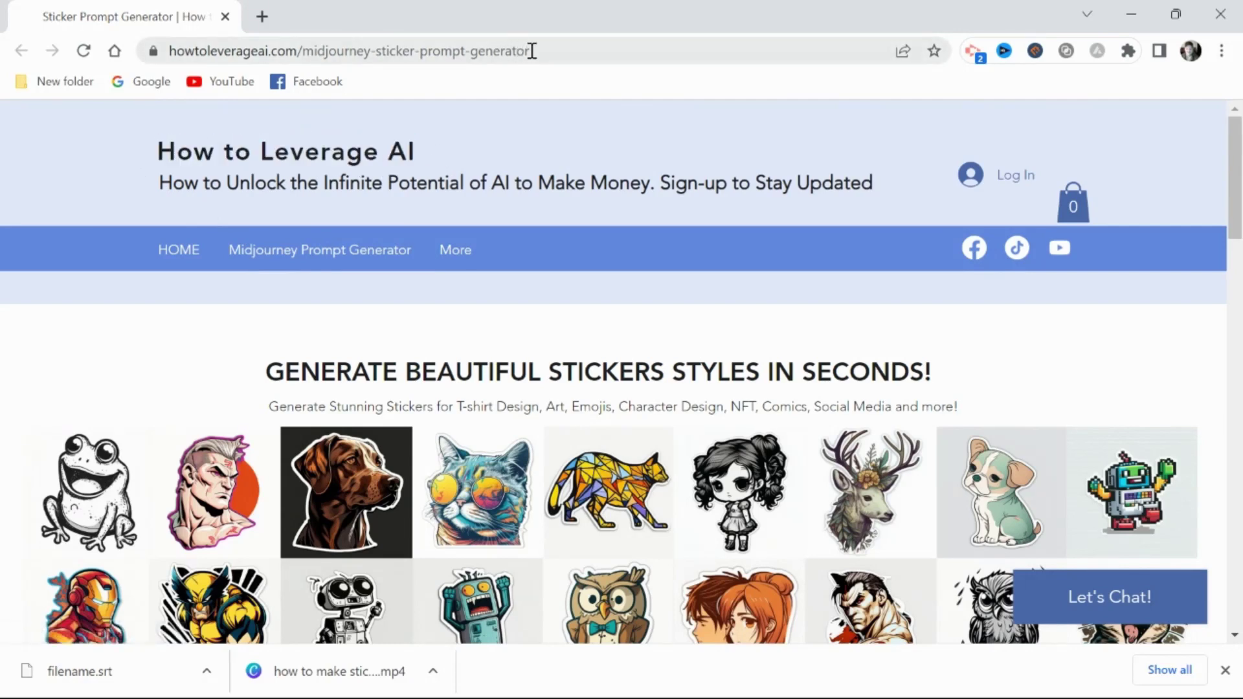
pyautogui.moveTo(265, 371); pyautogui.dragTo(931, 371)
pyautogui.scroll(-8, 622, 389)
pyautogui.press('BackSpace')
pyautogui.press('BackSpace')
pyautogui.press('BackSpace')
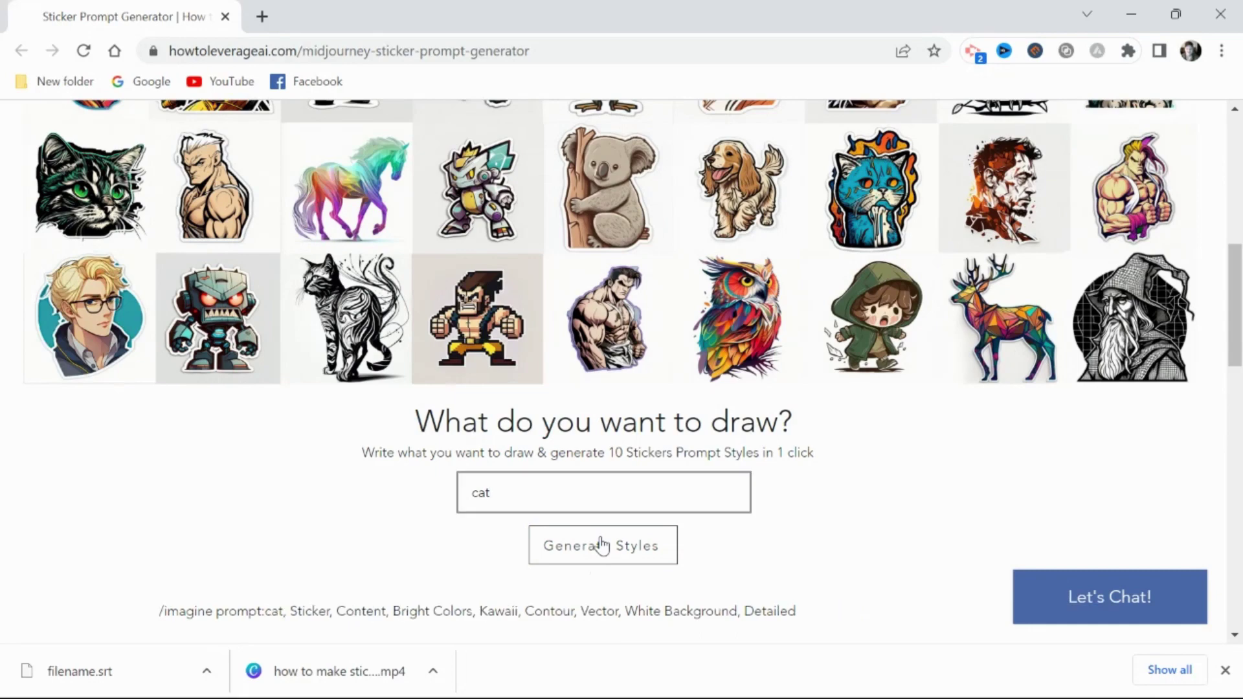
pyautogui.scroll(-5, 900, 526)
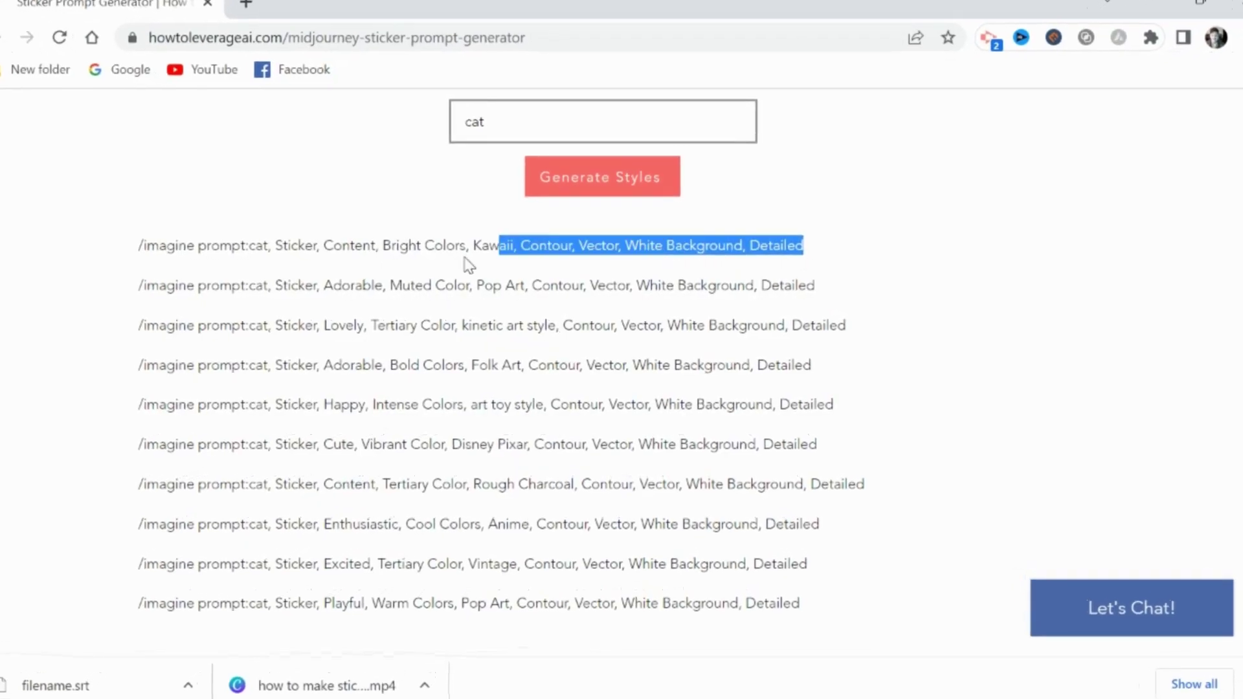
# Step: Copy the first generated /imagine prompt line for the cat sticker
pyautogui.moveTo(807, 245); pyautogui.dragTo(86, 242)
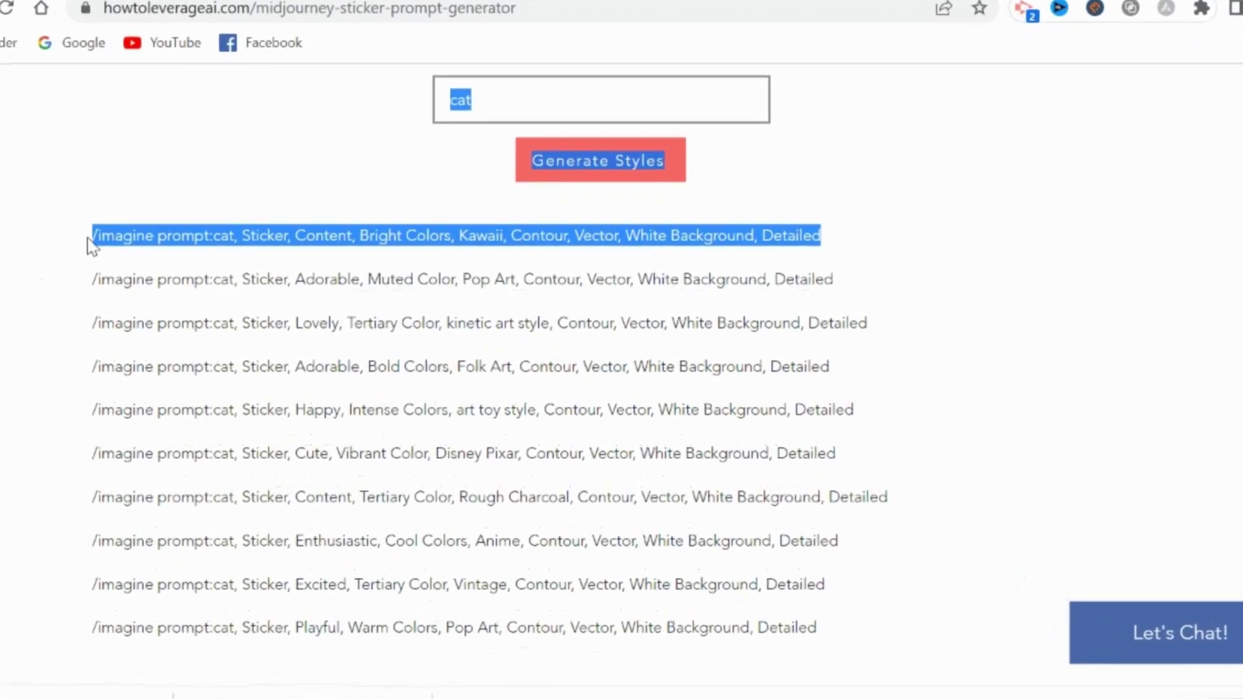
pyautogui.moveTo(88, 245); pyautogui.dragTo(46, 230)
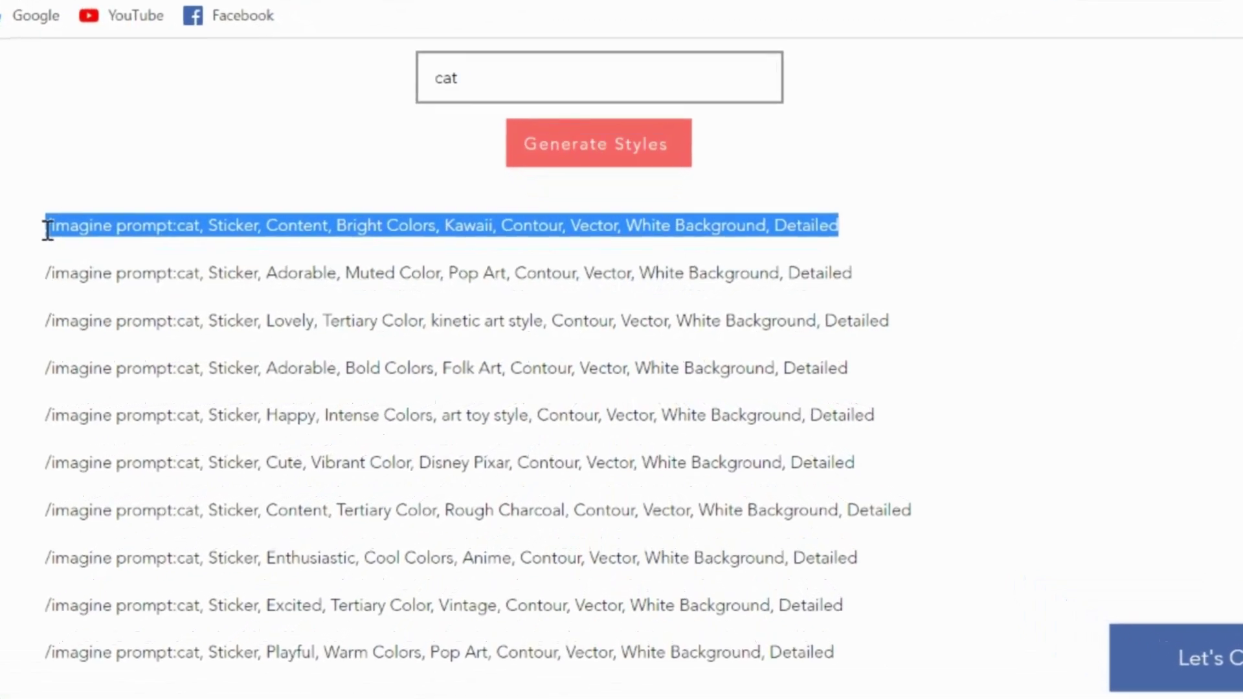
pyautogui.rightClick(46, 230)
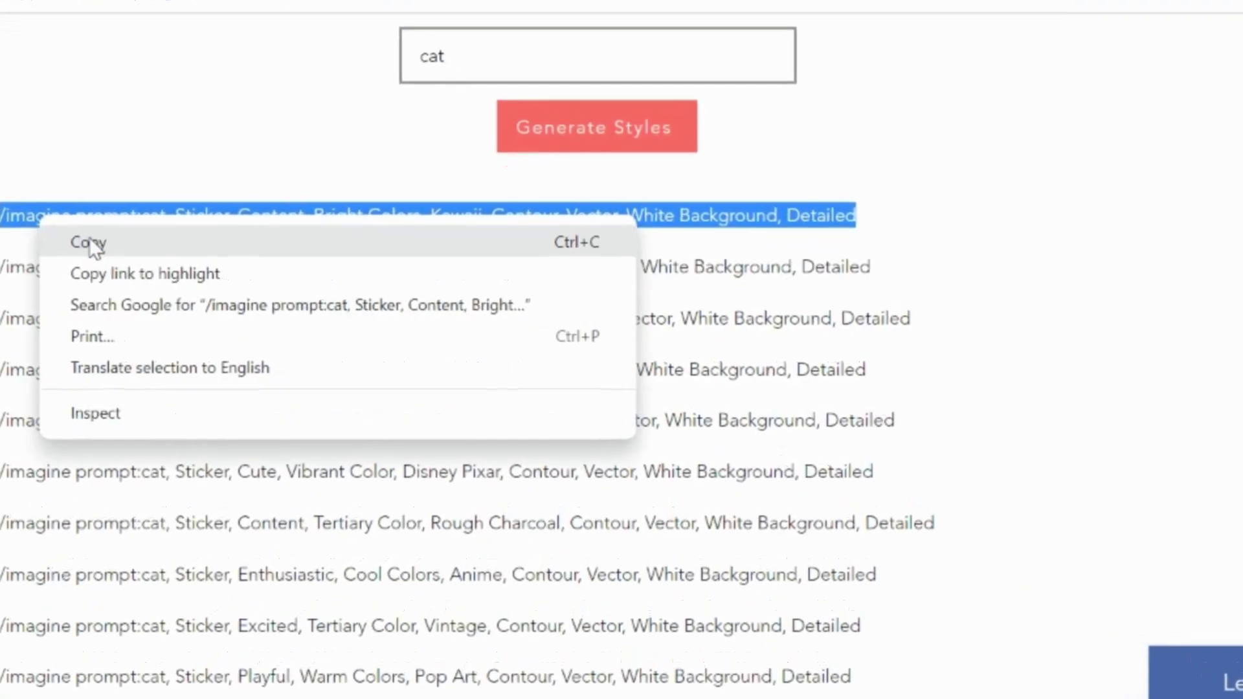
pyautogui.click(89, 242)
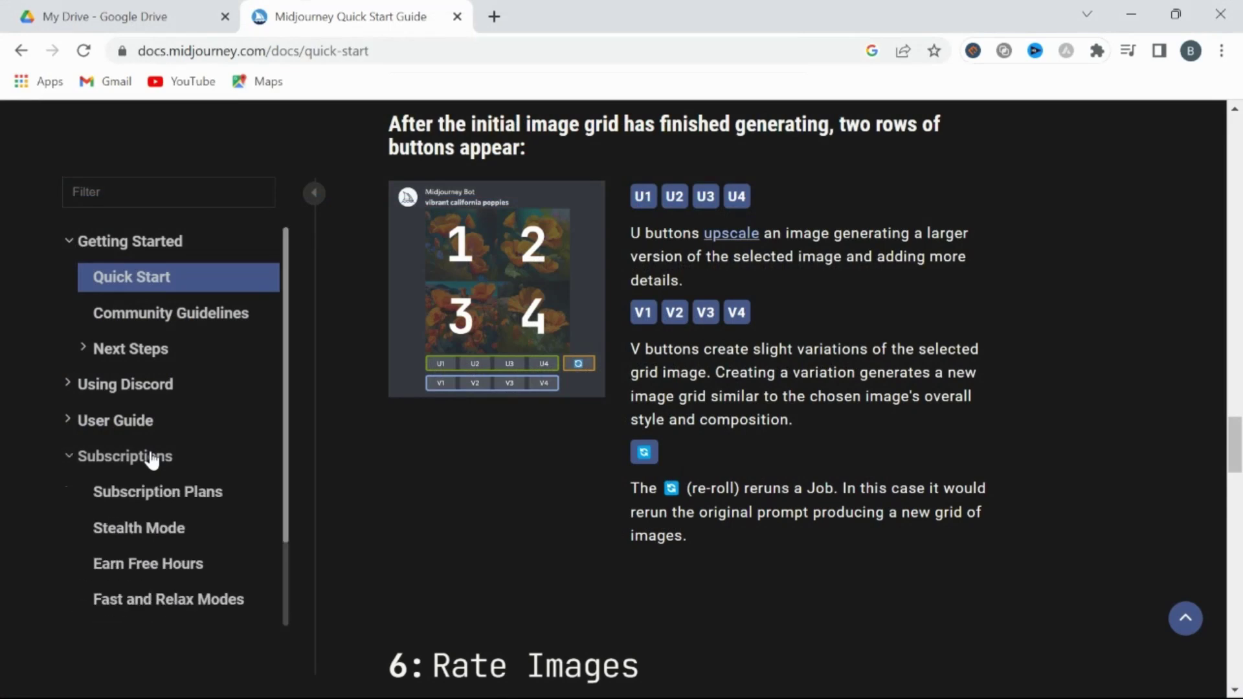
# Step: Go to the Subscription Plans page in Midjourney Docs
pyautogui.click(158, 491)
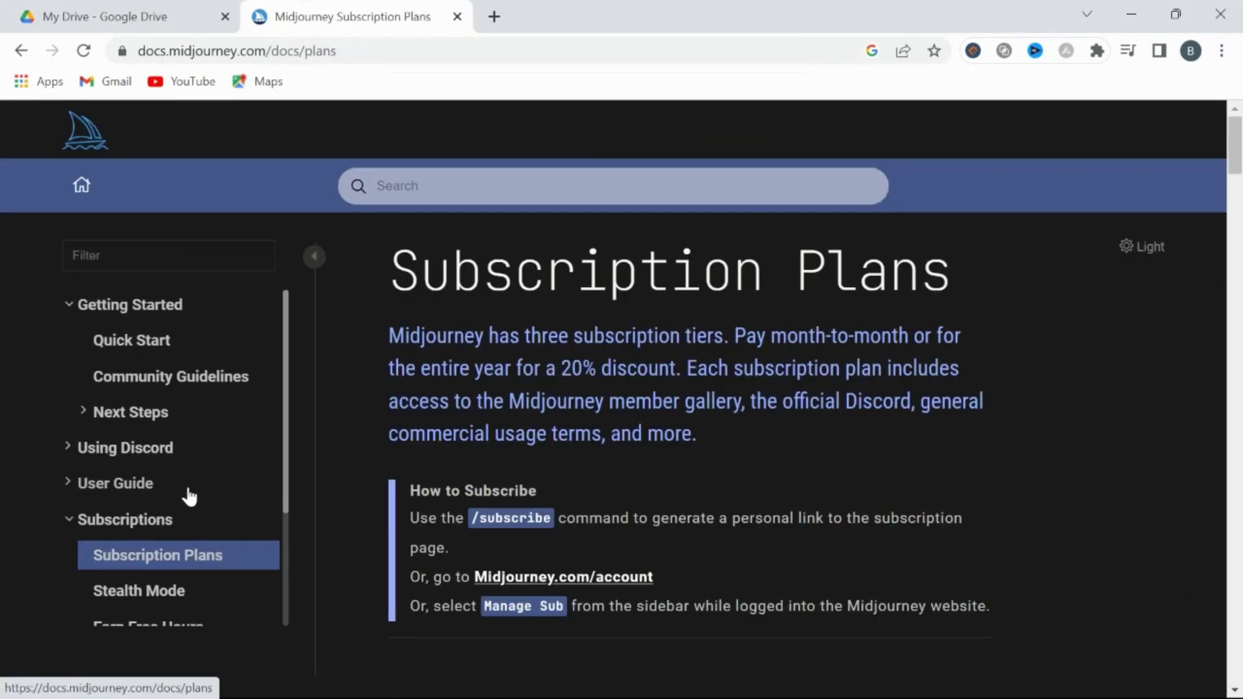
pyautogui.scroll(-3, 773, 417)
pyautogui.scroll(-2, 773, 417)
pyautogui.scroll(-1, 773, 417)
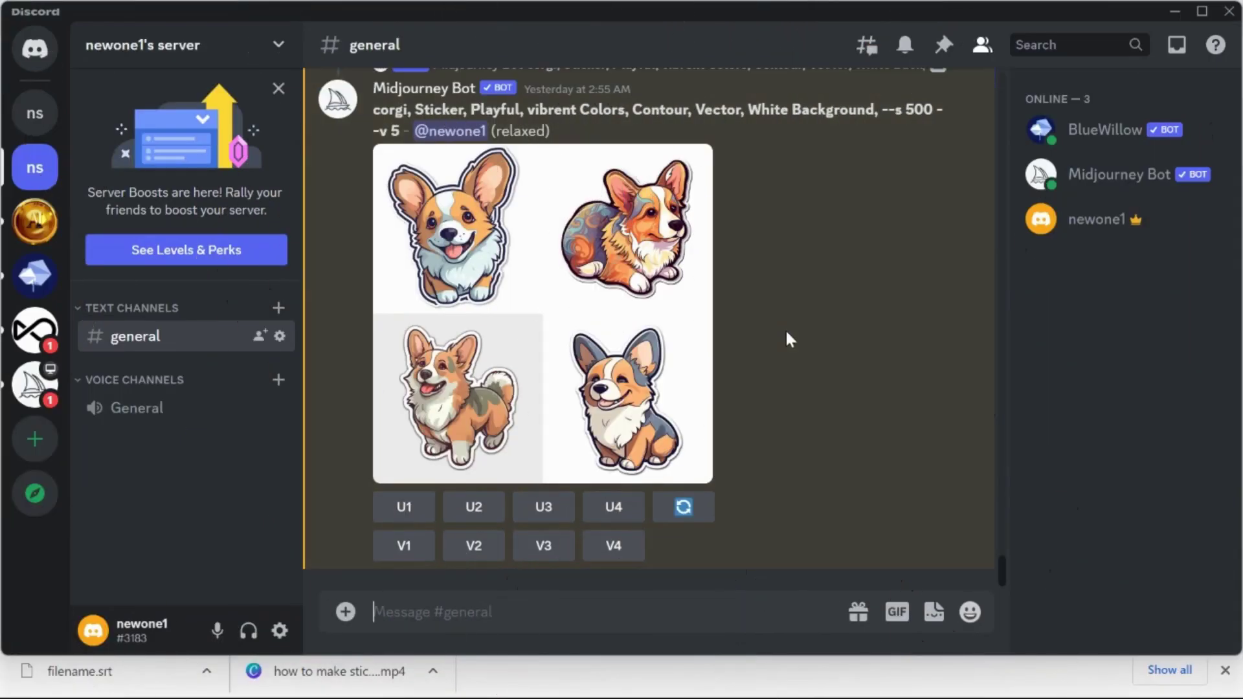
# Step: Paste the copied /imagine cat prompt into the Discord message box and submit it to the bot
pyautogui.rightClick(430, 620)
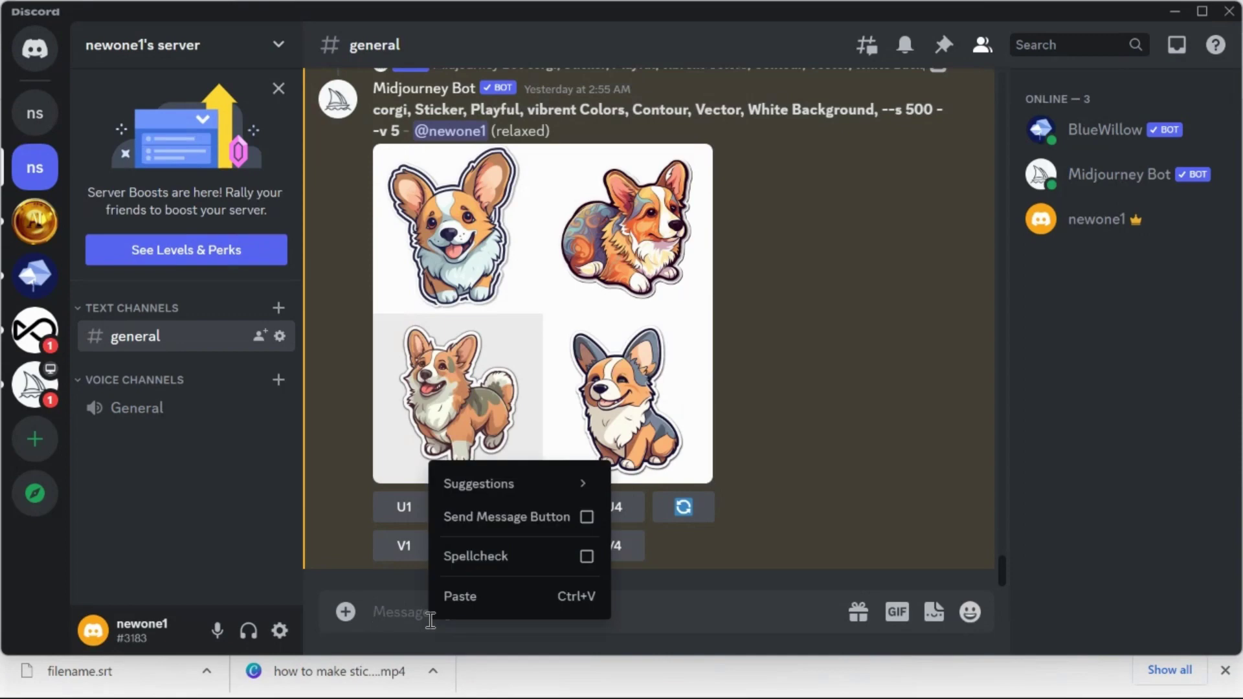
pyautogui.click(490, 594)
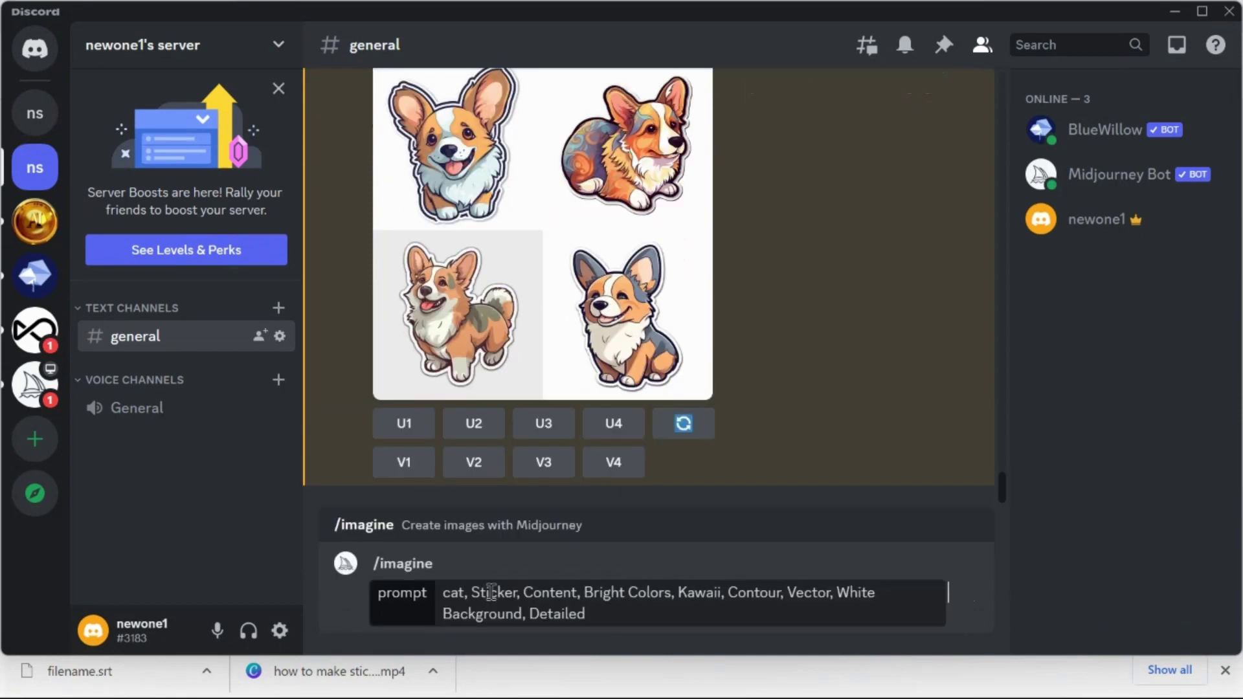
pyautogui.press('Return')
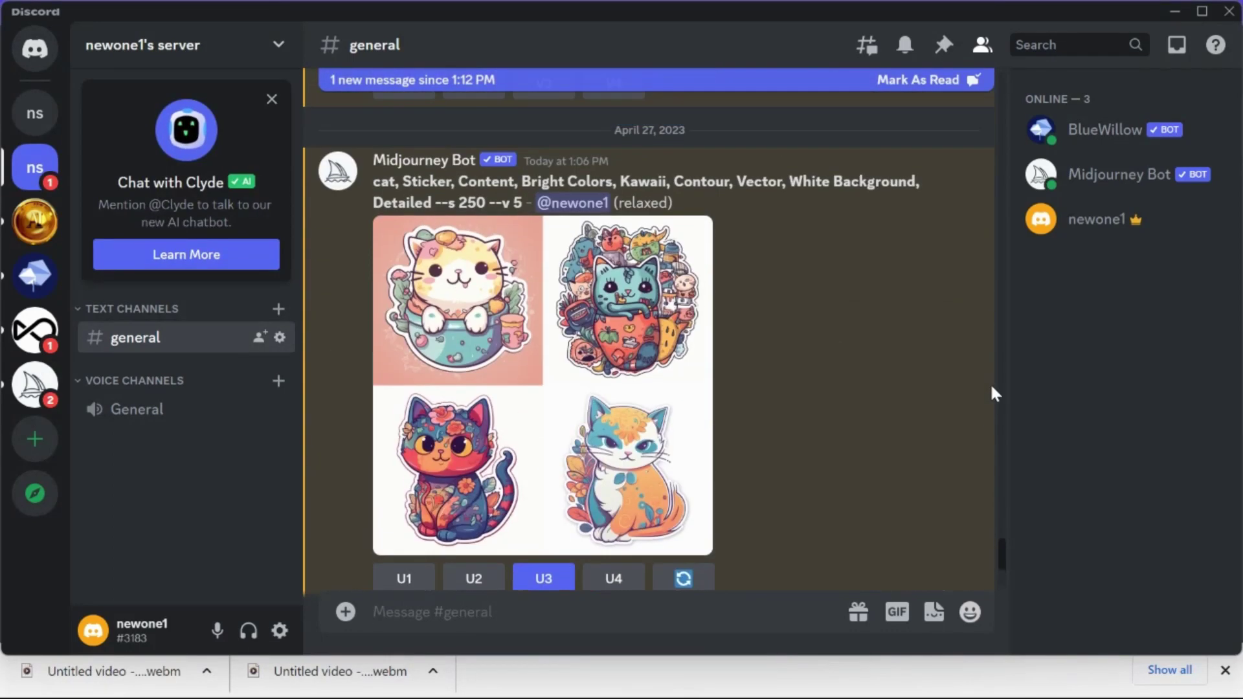
pyautogui.scroll(1, 989, 382)
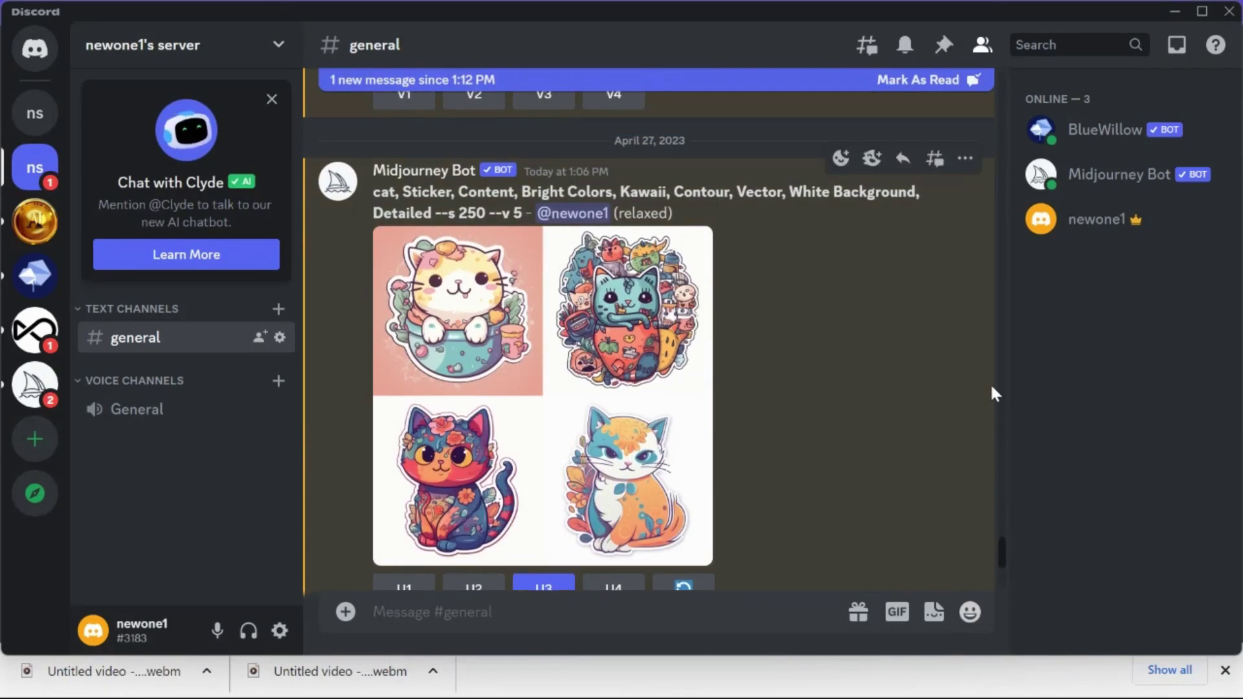
pyautogui.scroll(4, 989, 383)
pyautogui.scroll(2, 990, 383)
pyautogui.scroll(4, 990, 383)
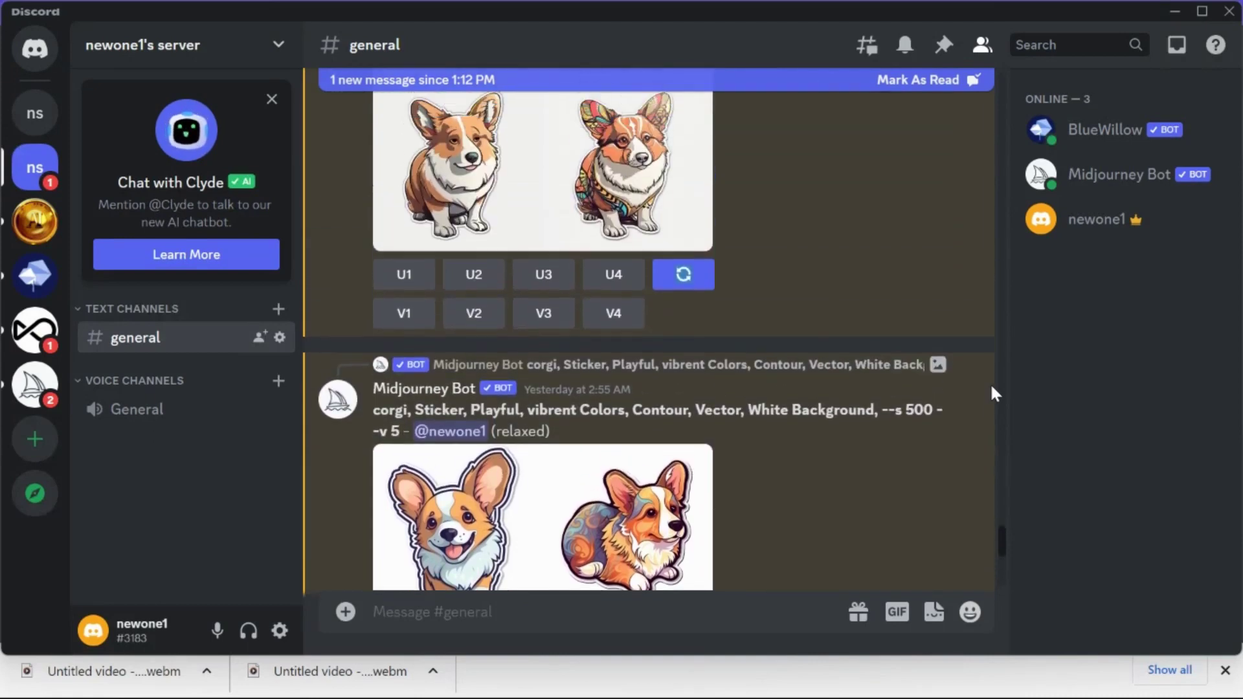
pyautogui.scroll(5, 989, 382)
pyautogui.scroll(5, 989, 383)
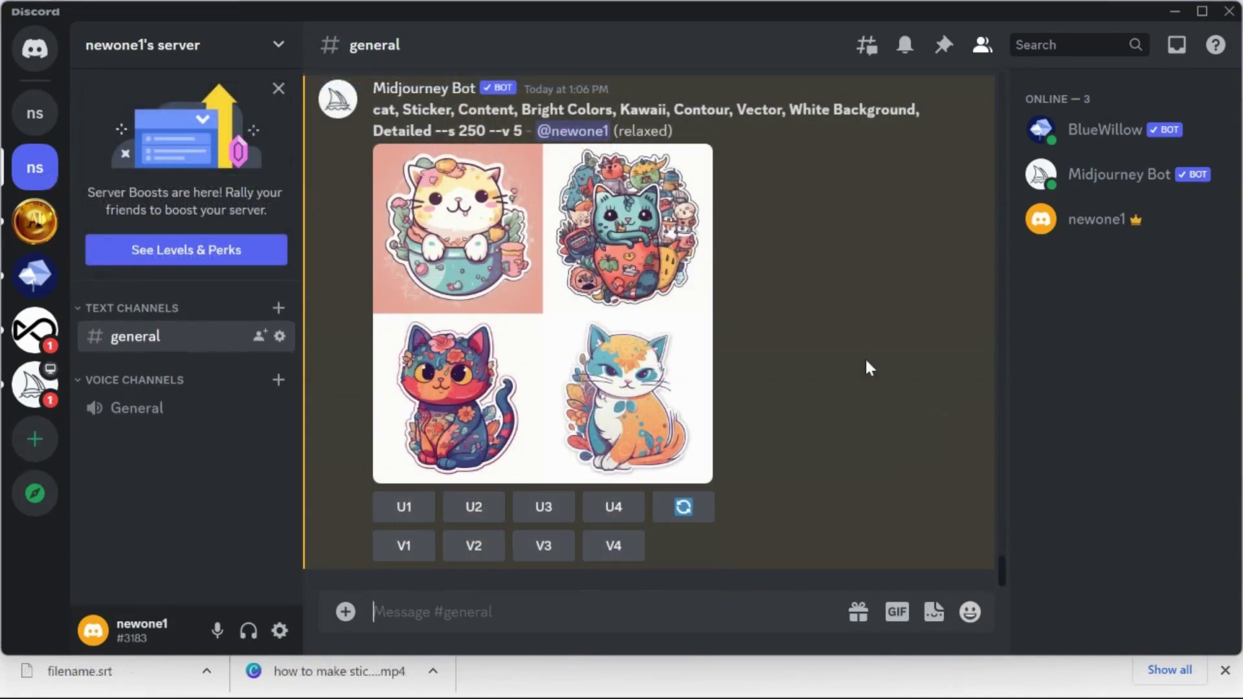
pyautogui.moveTo(660, 291)
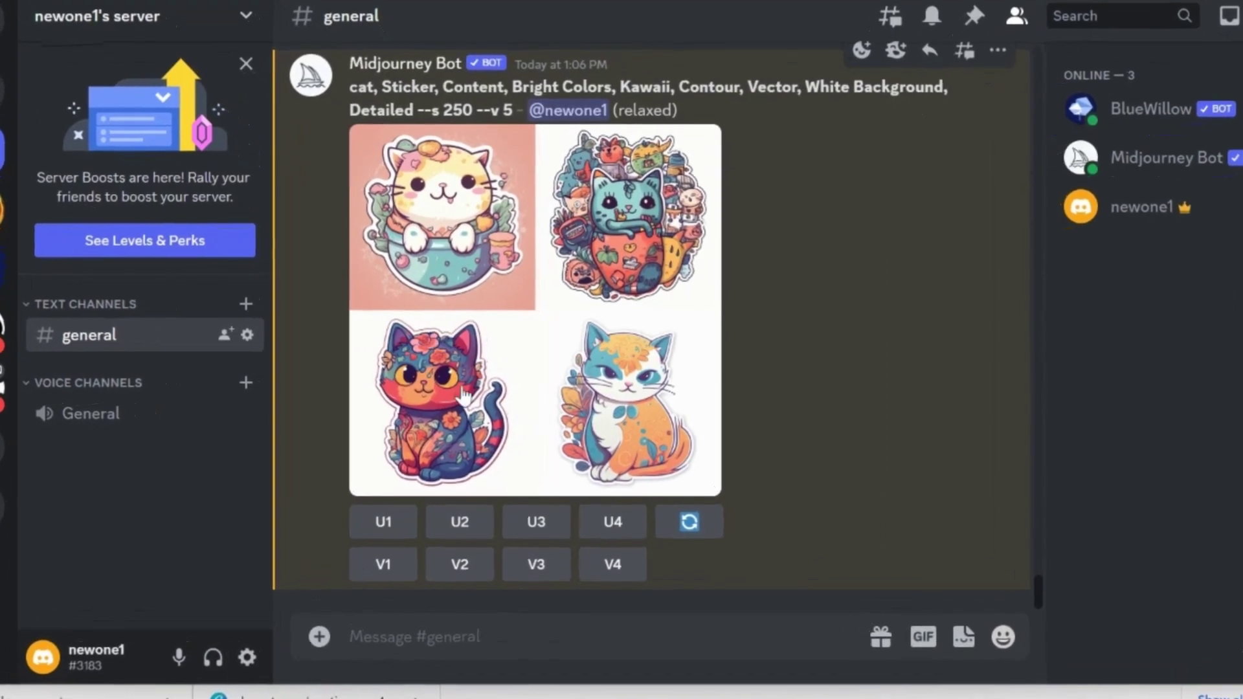
# Step: Upscale cat image 3, remix it with Neon Colors instead of Bright Colors, and start saving the image
pyautogui.click(535, 522)
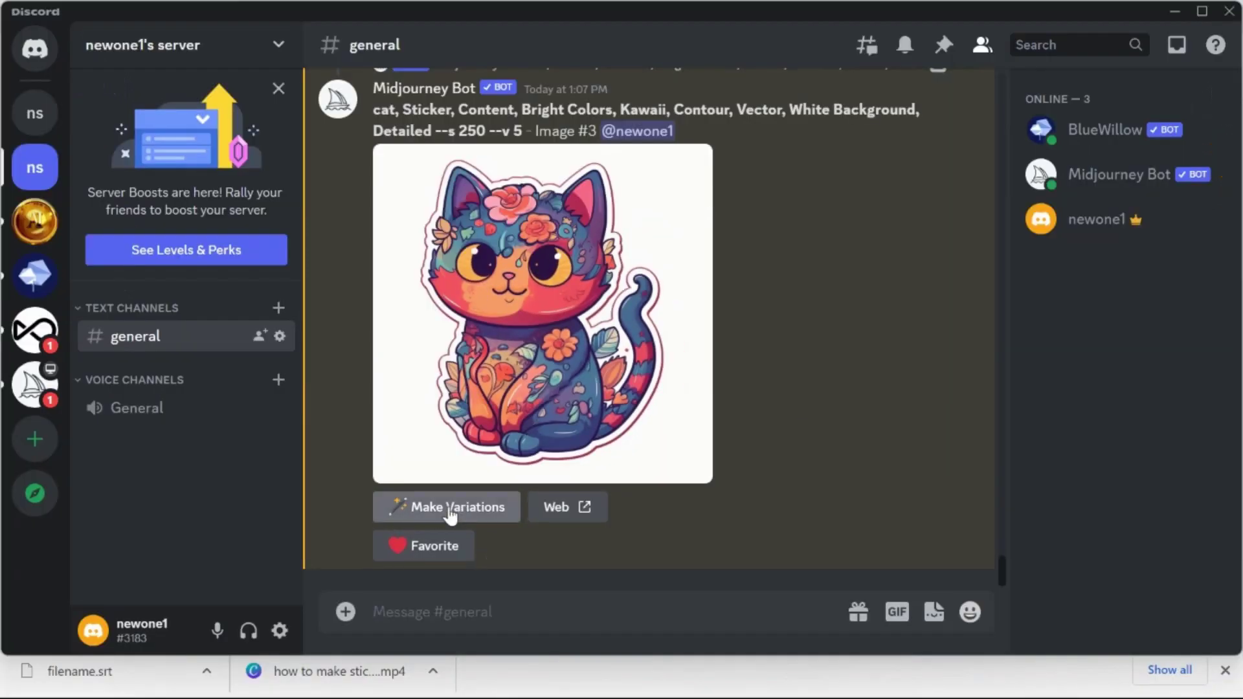
pyautogui.click(448, 507)
pyautogui.click(614, 340)
pyautogui.press('BackSpace')
pyautogui.press('BackSpace')
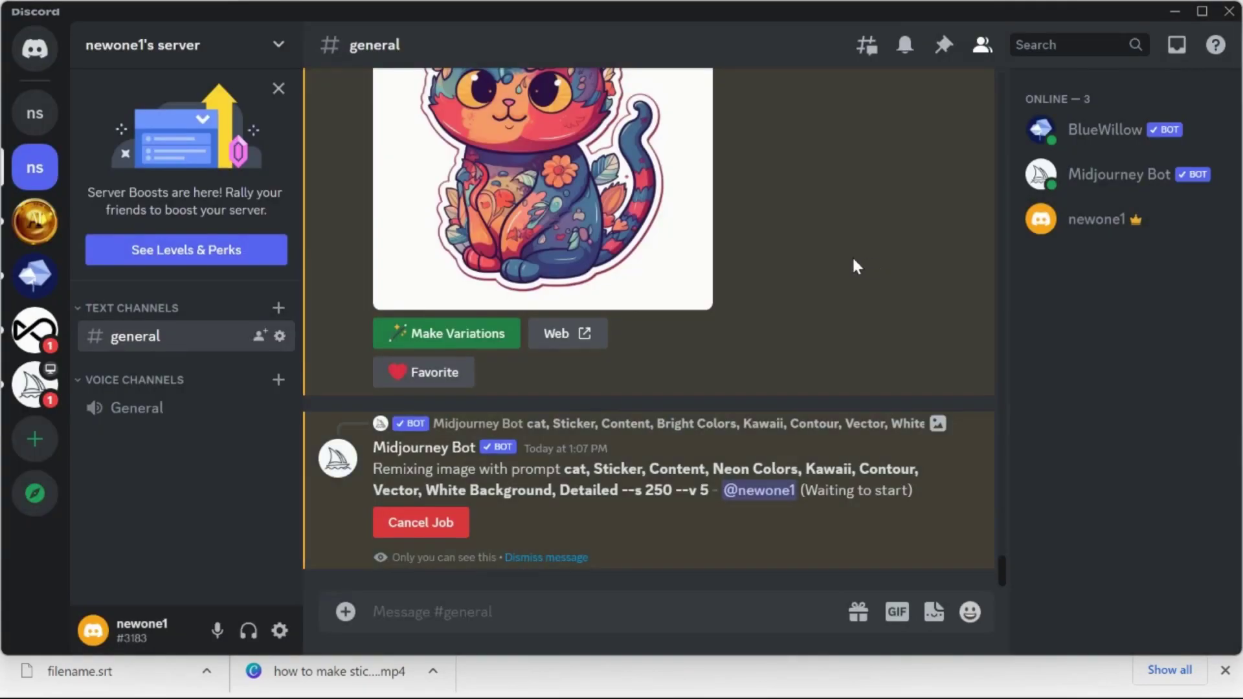
pyautogui.scroll(3, 542, 160)
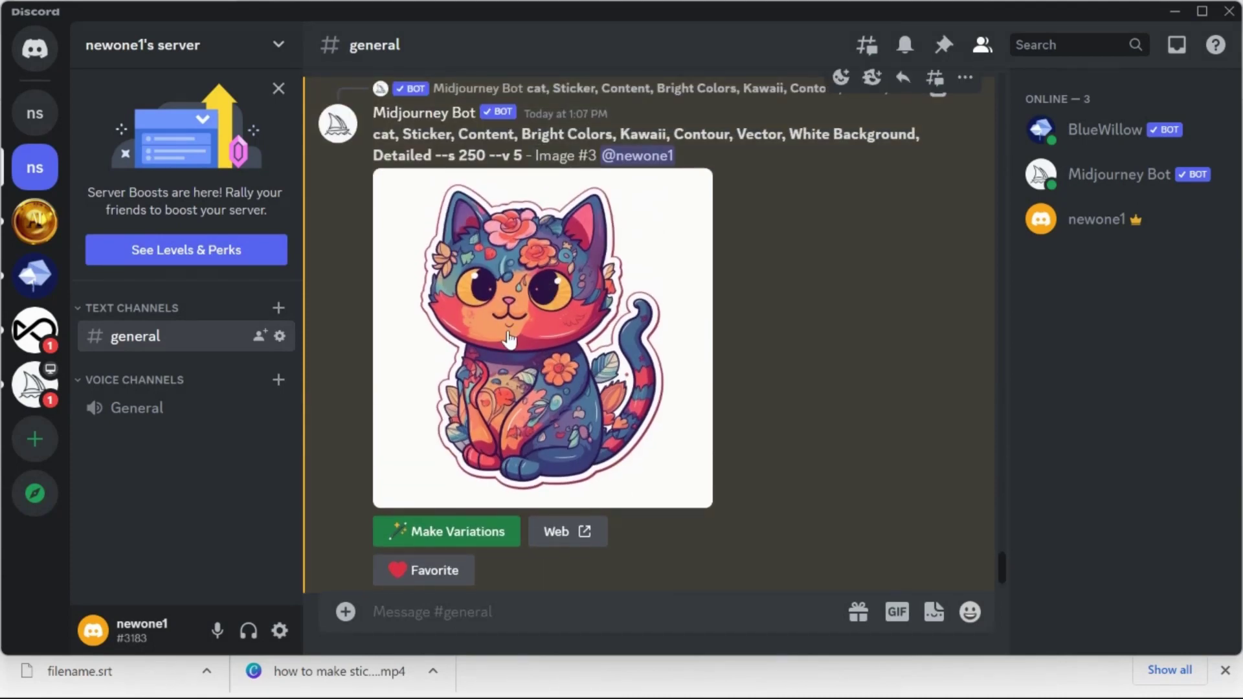
pyautogui.rightClick(510, 335)
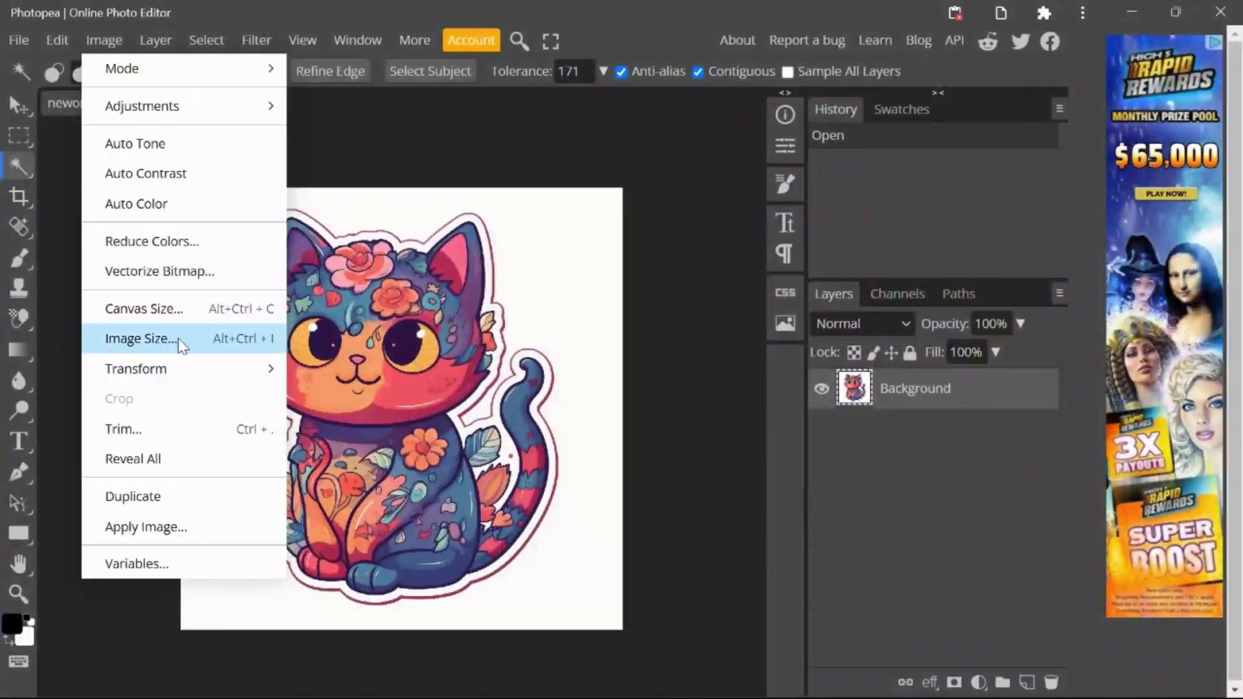
# Step: Apply a 300 DPI image size and drag the cat PNG from Downloads into Photopea
pyautogui.click(179, 338)
pyautogui.tripleClick(235, 313)
pyautogui.write('300.00(')
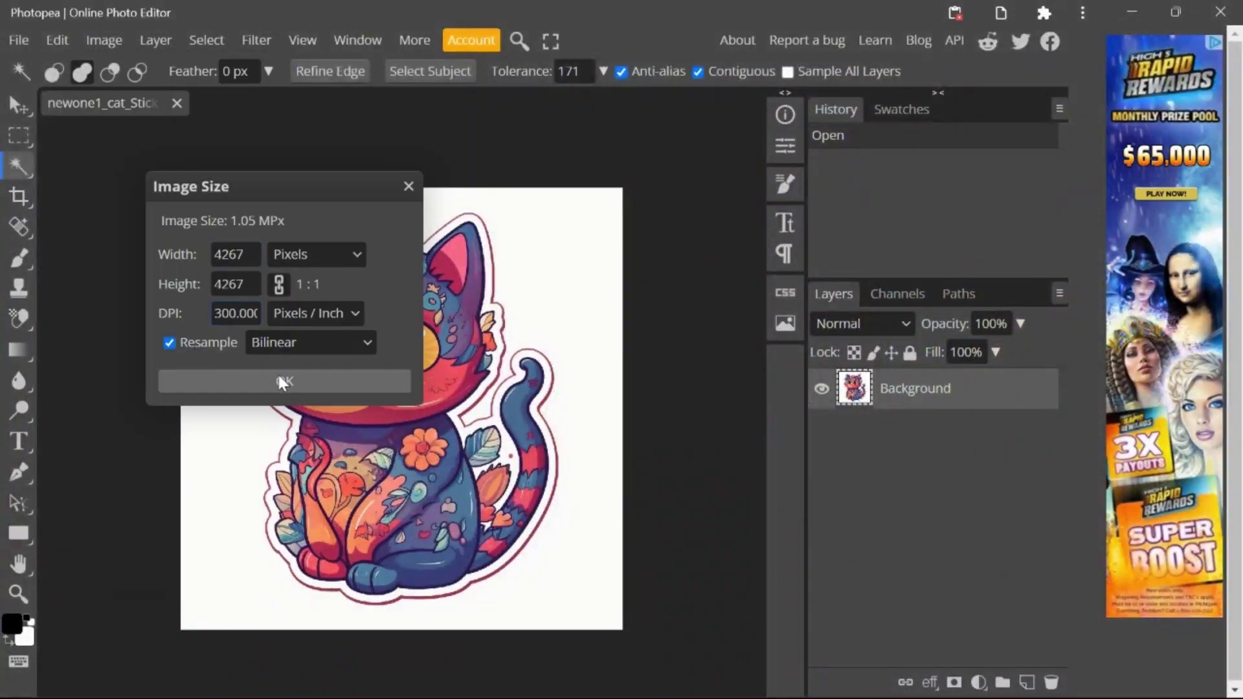
pyautogui.click(283, 382)
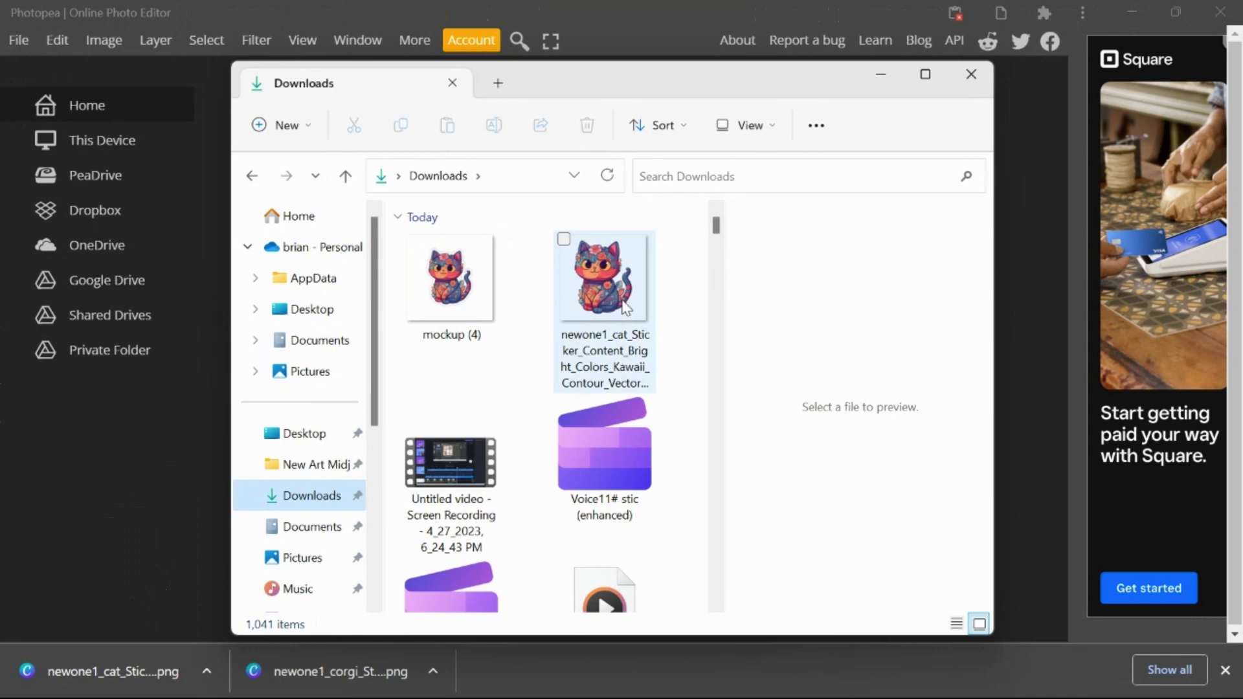
pyautogui.moveTo(624, 307)
pyautogui.mouseDown()
pyautogui.moveTo(162, 398)
pyautogui.moveTo(122, 387)
pyautogui.mouseUp()
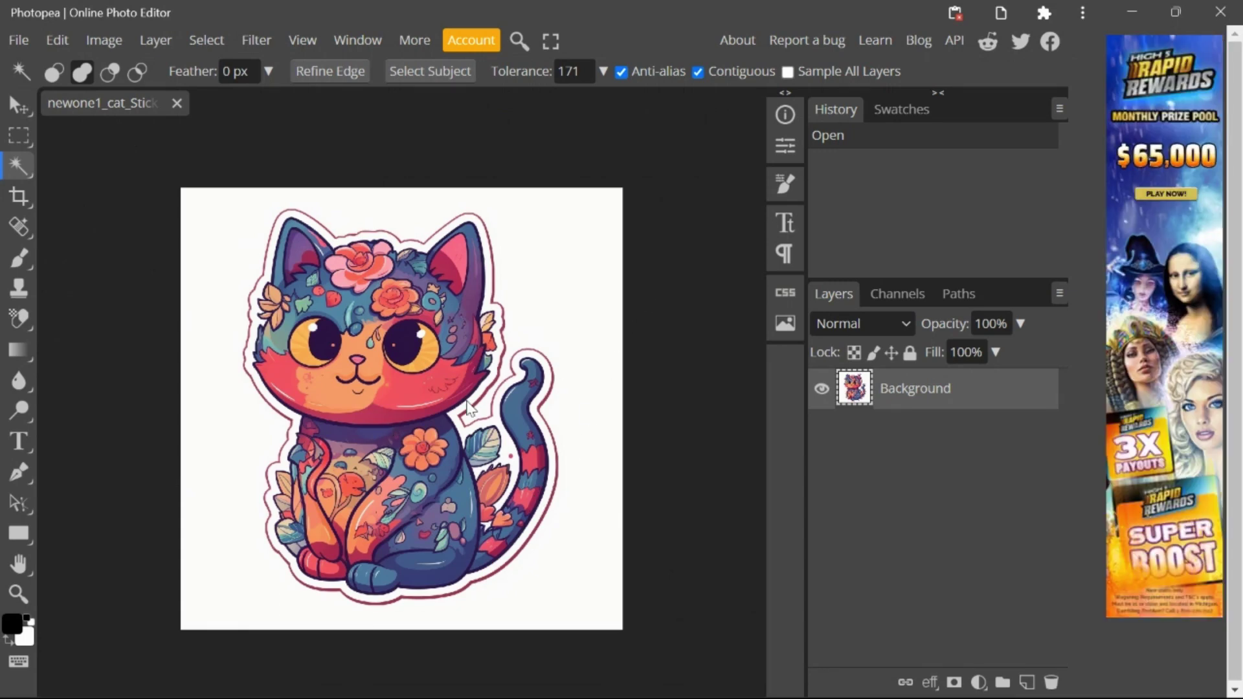
# Step: Resample the cat image to 300 DPI via Image Size, enlarging it to 4267 by 4267 pixels
pyautogui.click(103, 40)
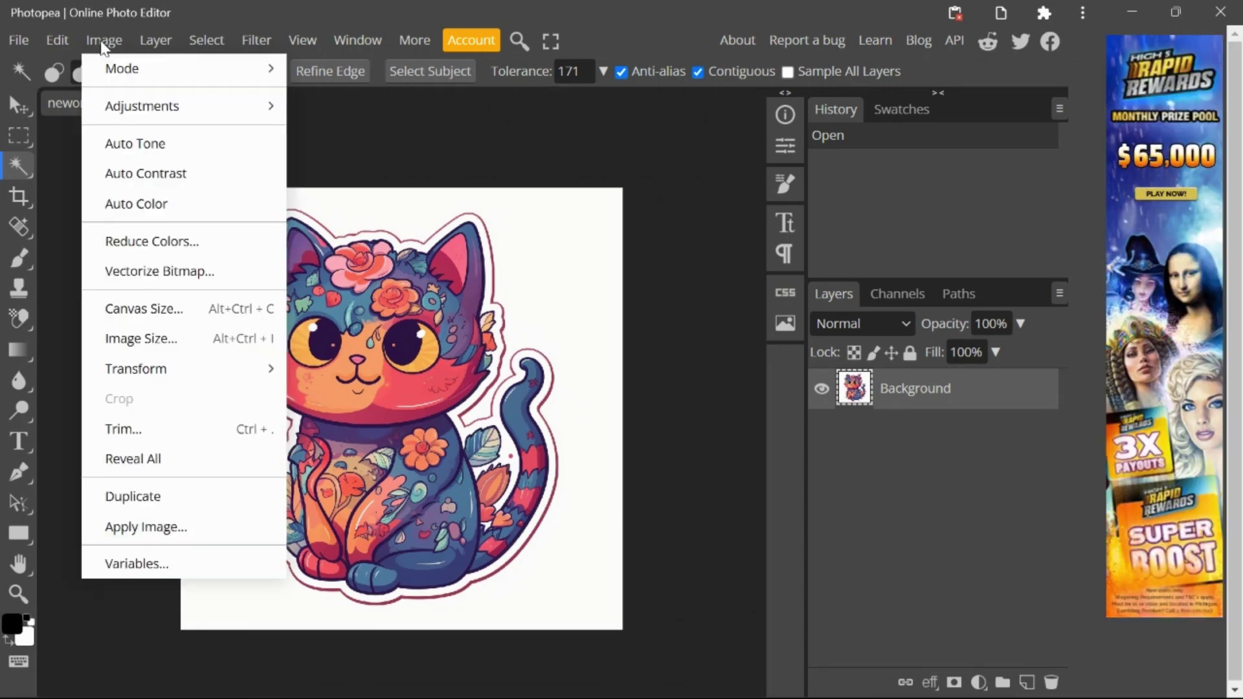
pyautogui.click(180, 345)
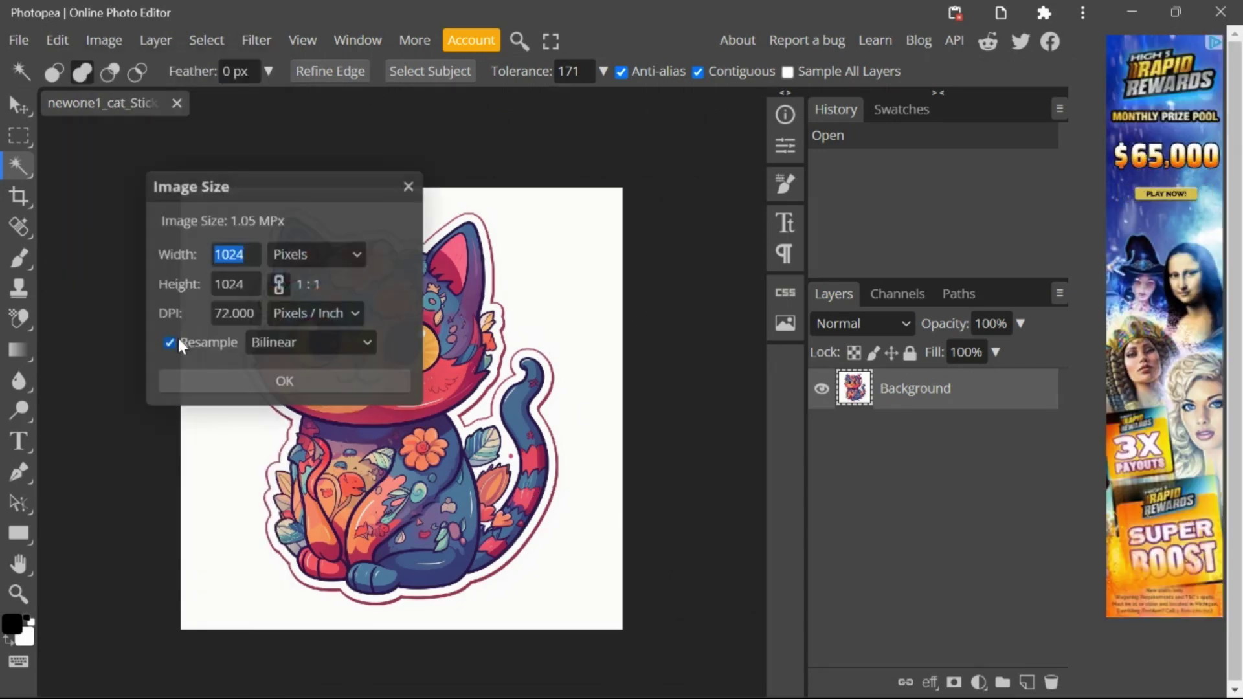
pyautogui.doubleClick(254, 312)
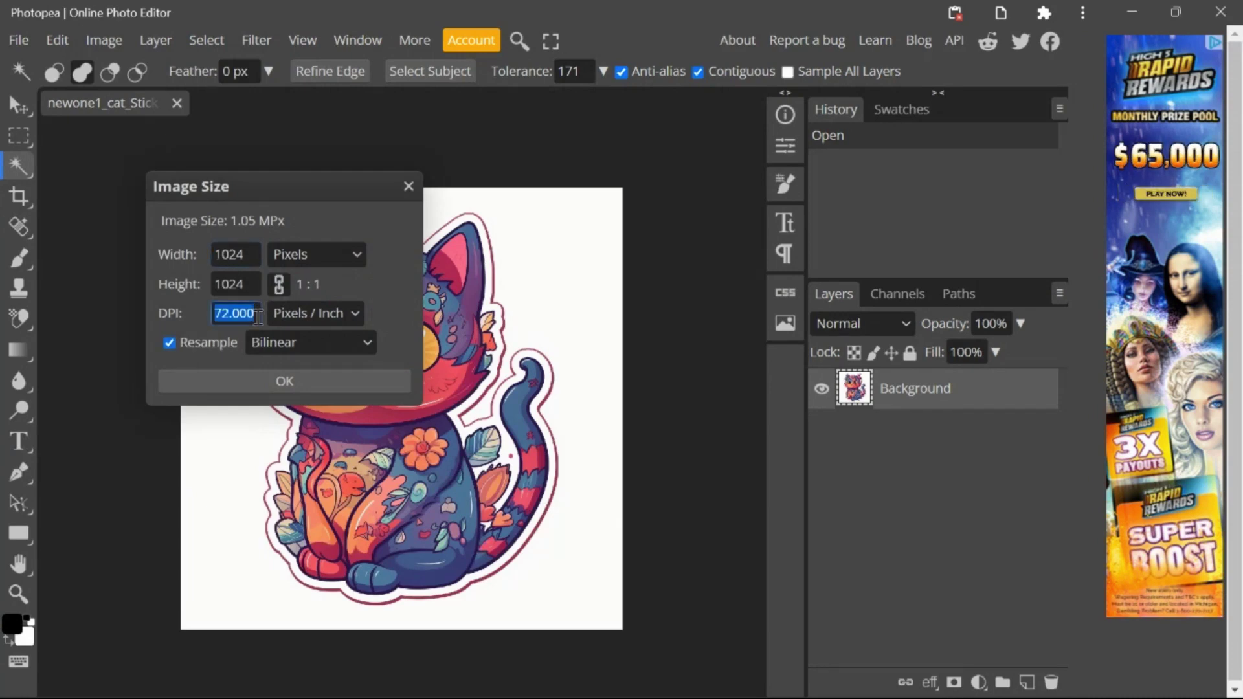
pyautogui.write('3')
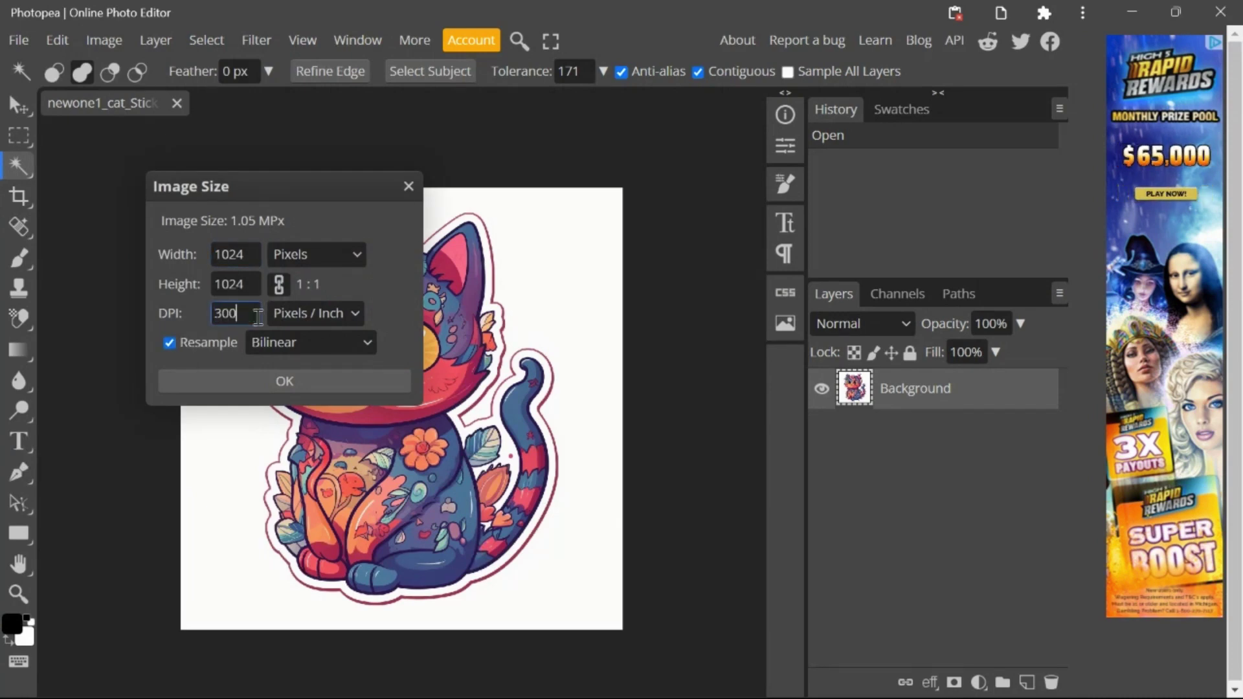
pyautogui.click(285, 381)
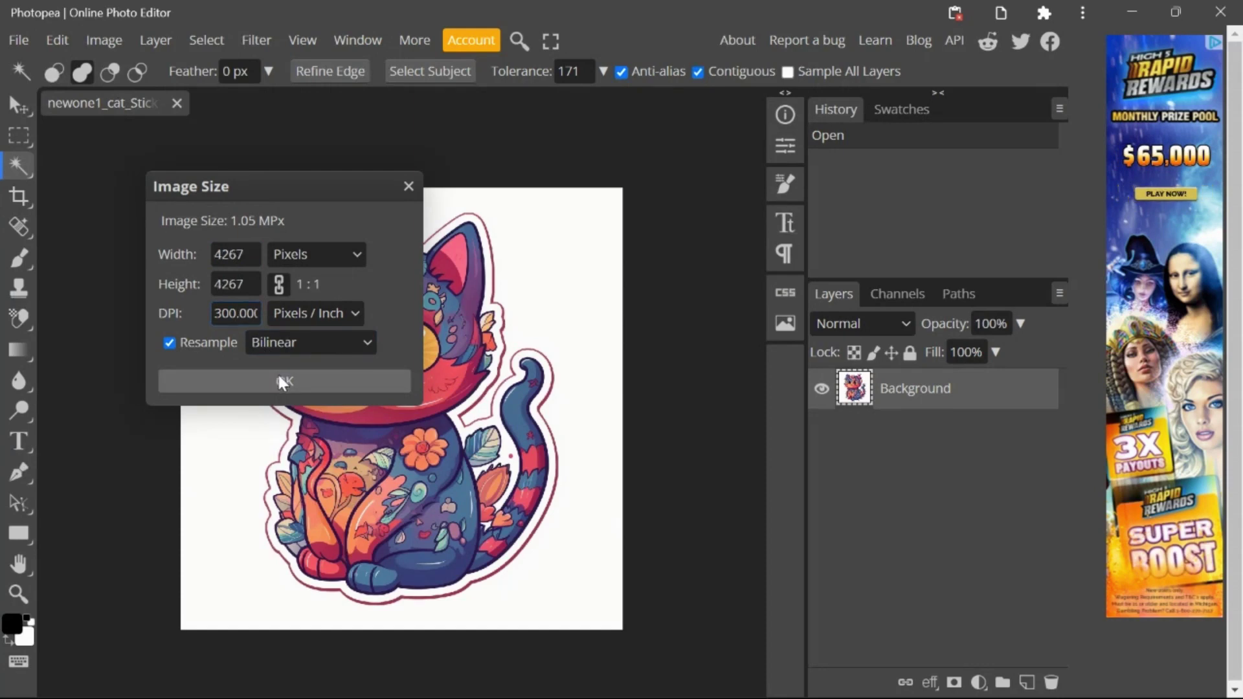
pyautogui.scroll(-3, 367, 375)
pyautogui.scroll(-2, 367, 375)
pyautogui.scroll(1, 367, 374)
pyautogui.scroll(-3, 368, 375)
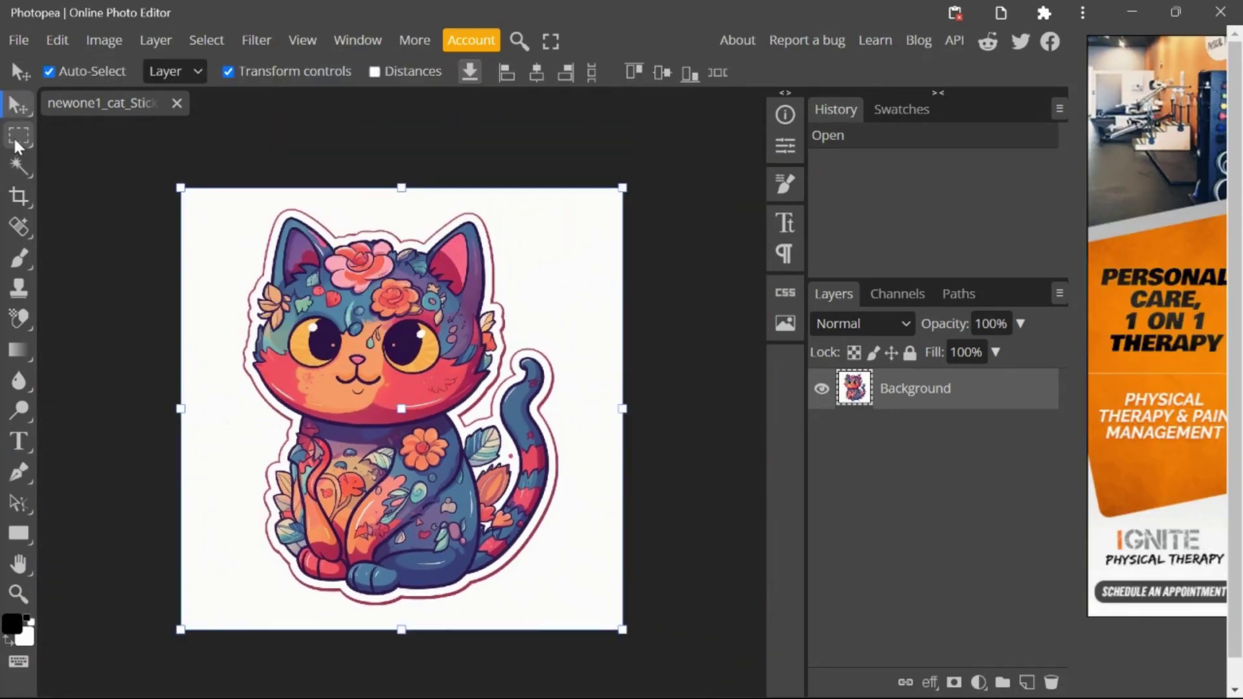
# Step: With the Magic Wand, select and delete the white background around the cat
pyautogui.rightClick(20, 166)
pyautogui.click(110, 166)
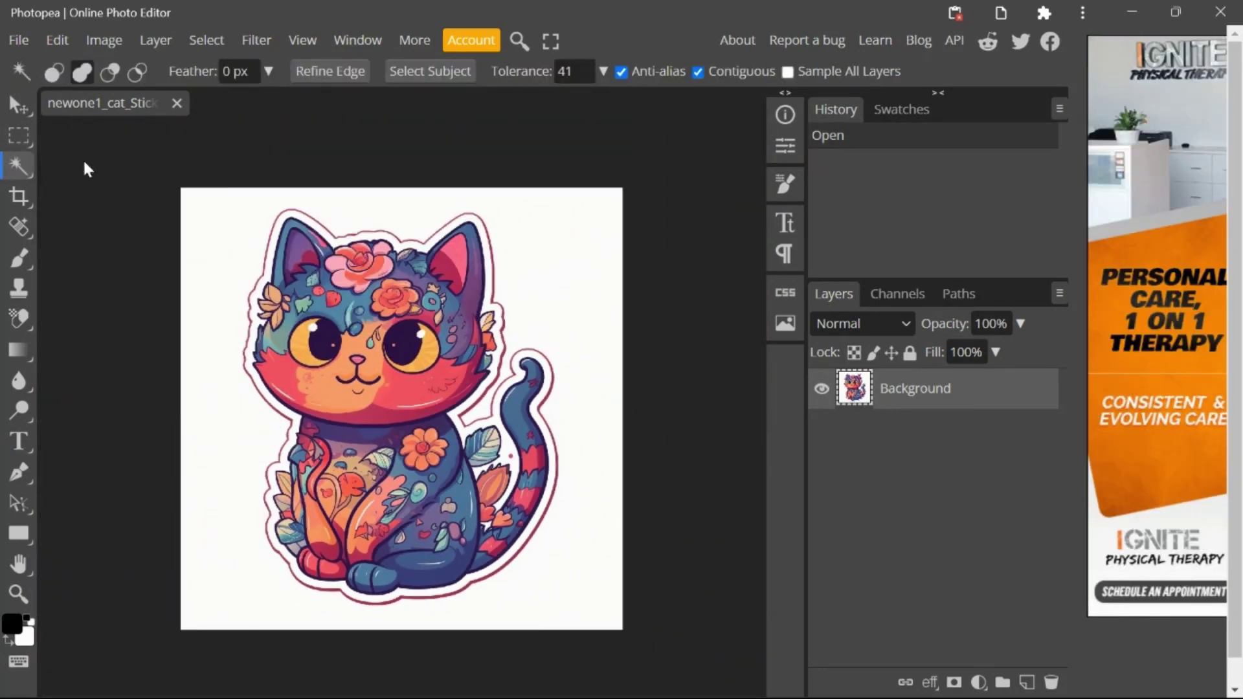
pyautogui.click(566, 231)
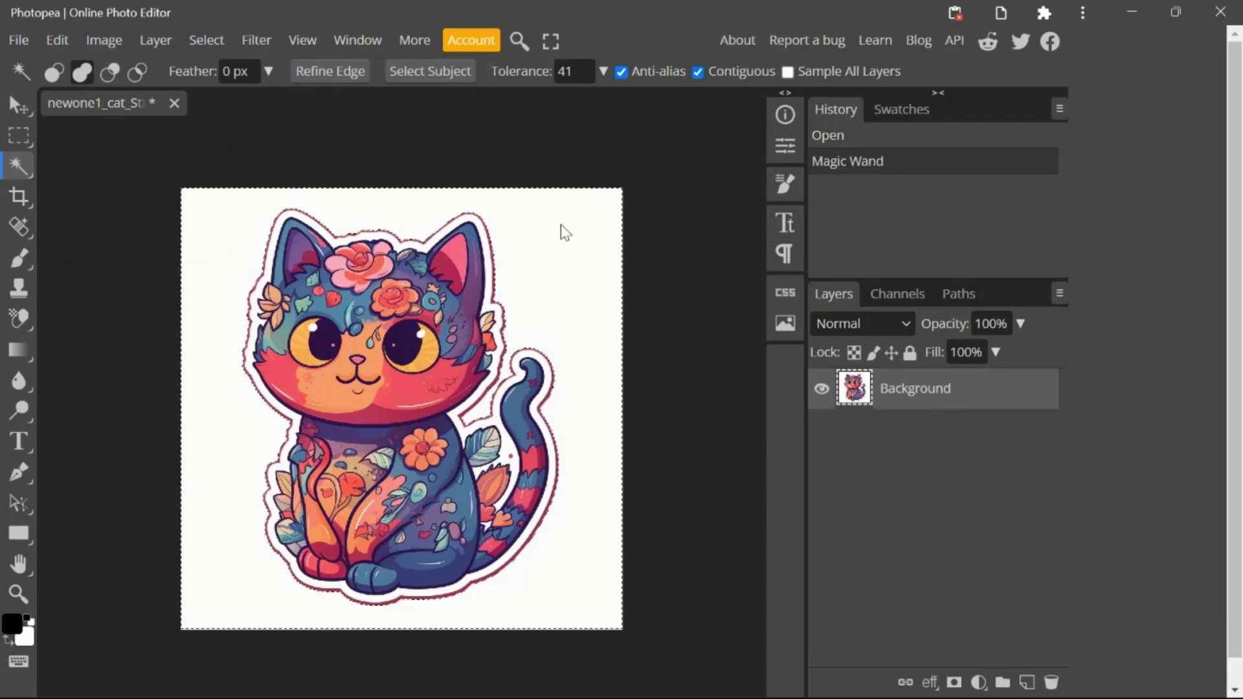
pyautogui.click(565, 233)
pyautogui.press('Delete')
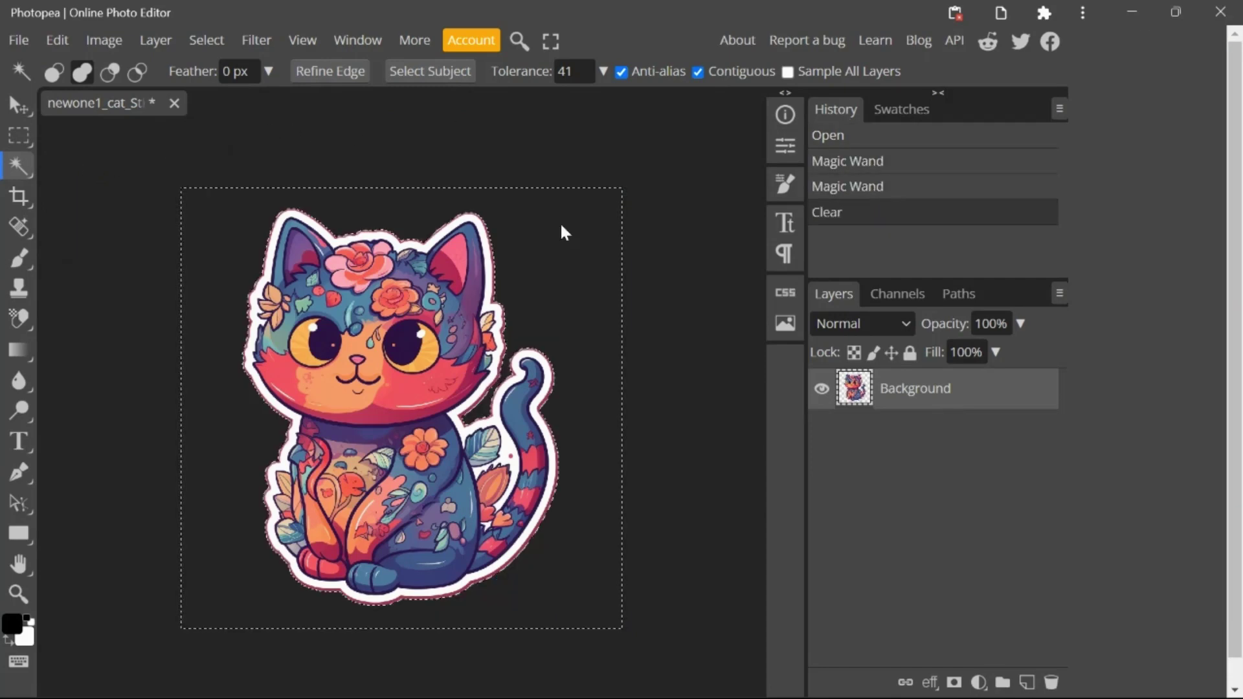
# Step: Select the remaining white outline near the cat's ear for removal
pyautogui.click(494, 255)
pyautogui.keyDown('shift'); pyautogui.click(494, 261); pyautogui.keyUp('shift')
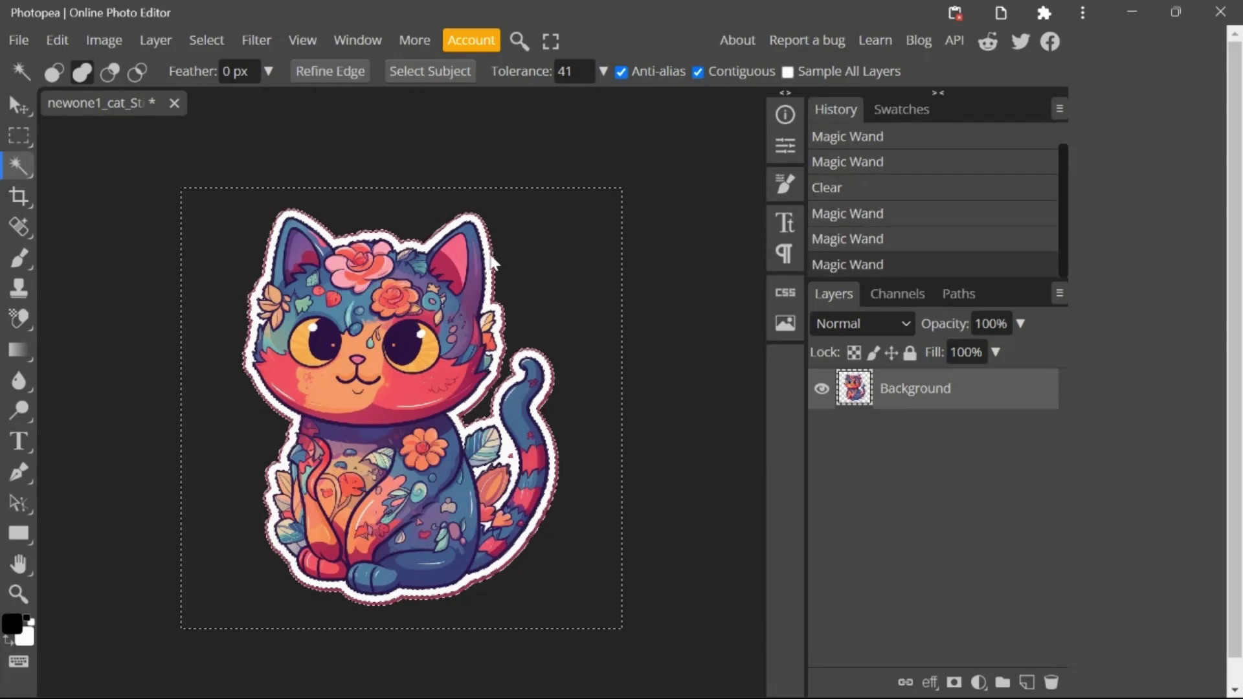
pyautogui.scroll(3, 497, 264)
pyautogui.keyDown('shift'); pyautogui.click(498, 275); pyautogui.keyUp('shift')
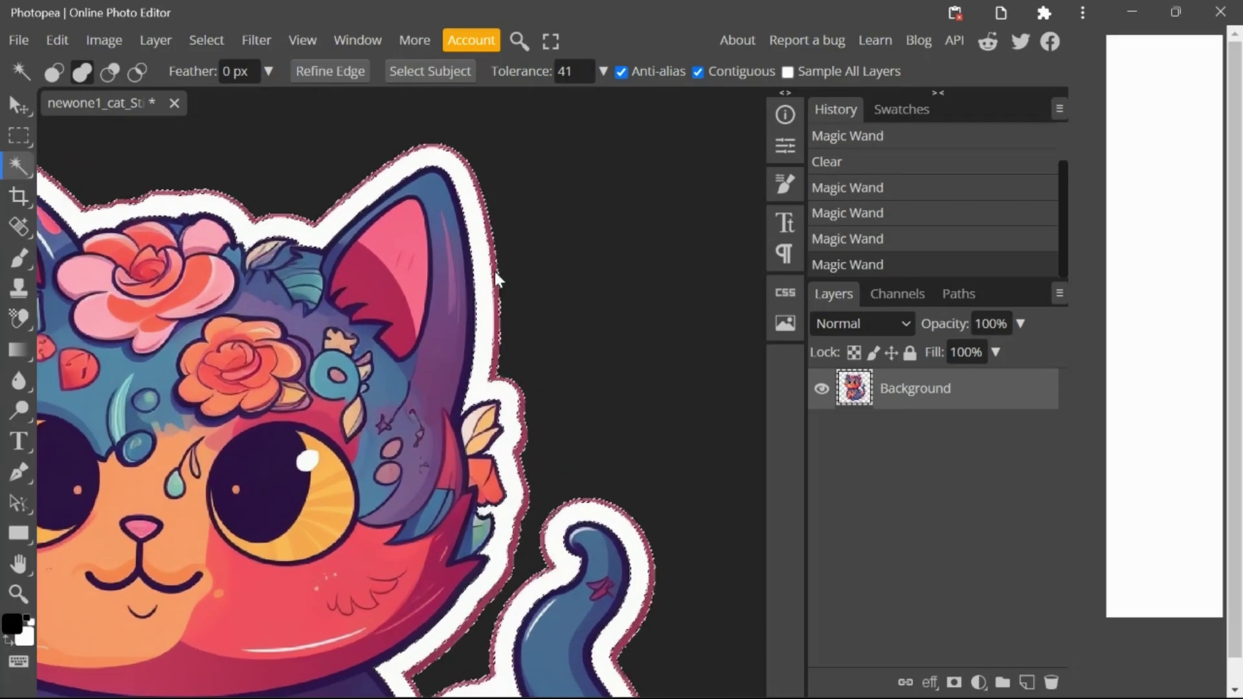
# Step: Delete the selected white outline and raise the Magic Wand tolerance to about 166 for leftover pixels
pyautogui.press('Delete')
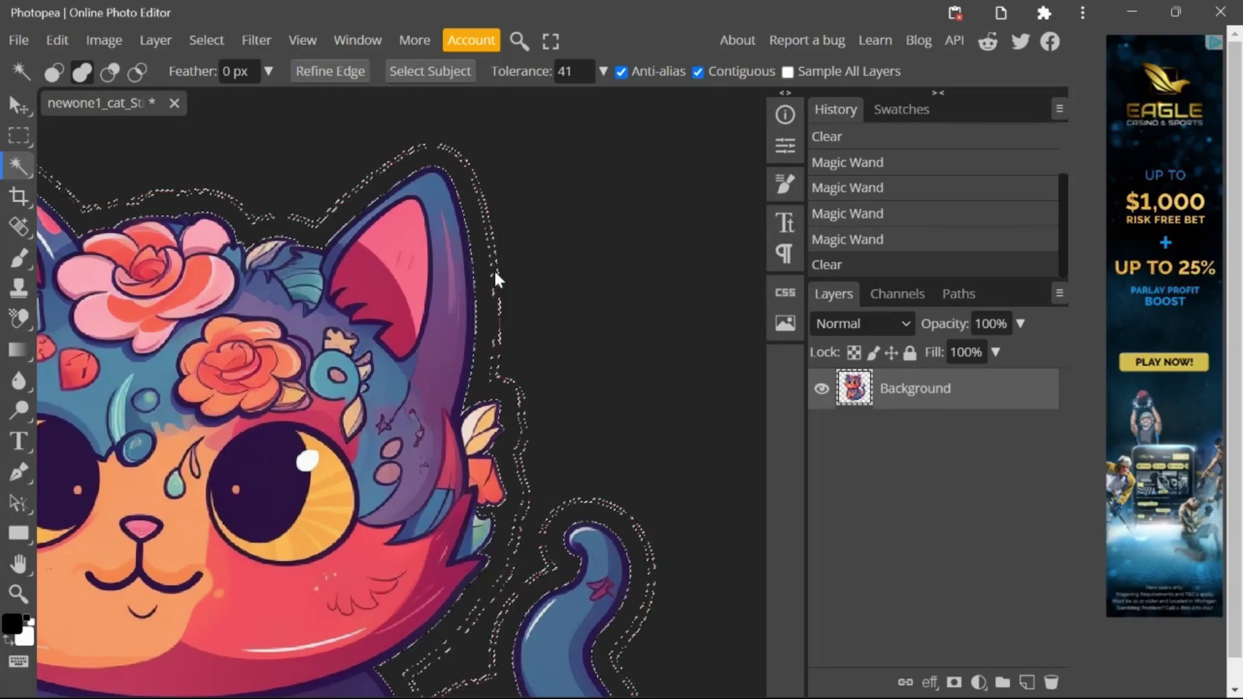
pyautogui.click(574, 70)
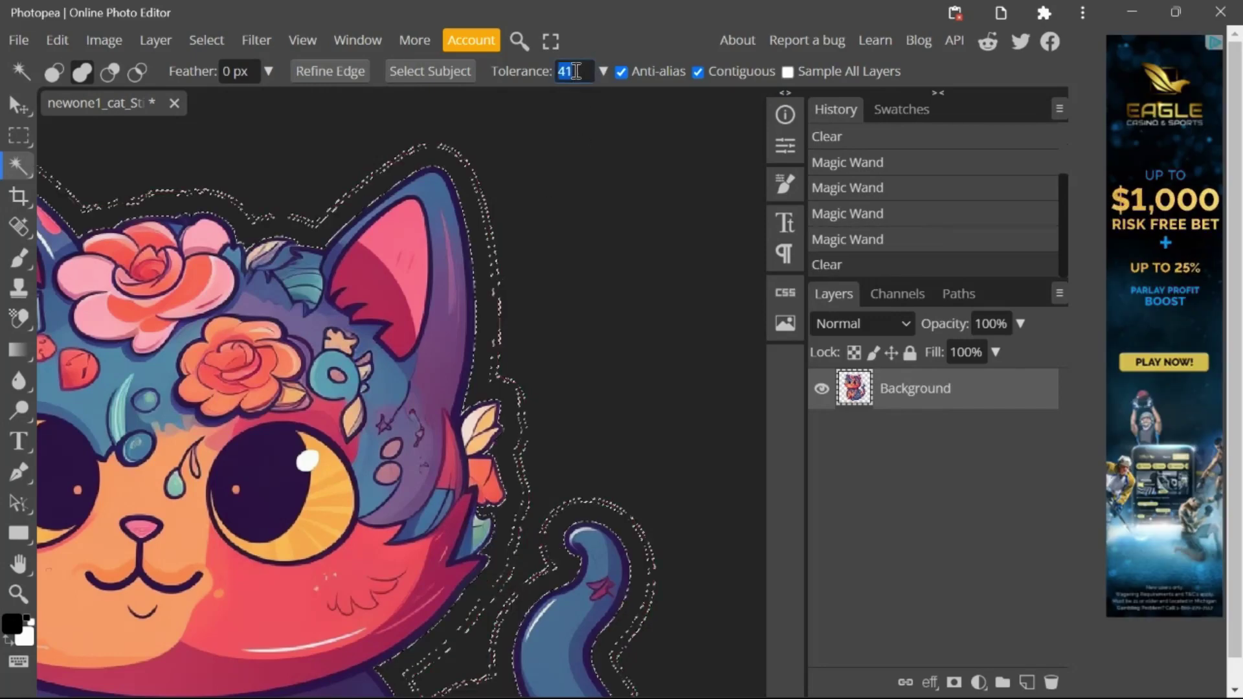
pyautogui.write('100')
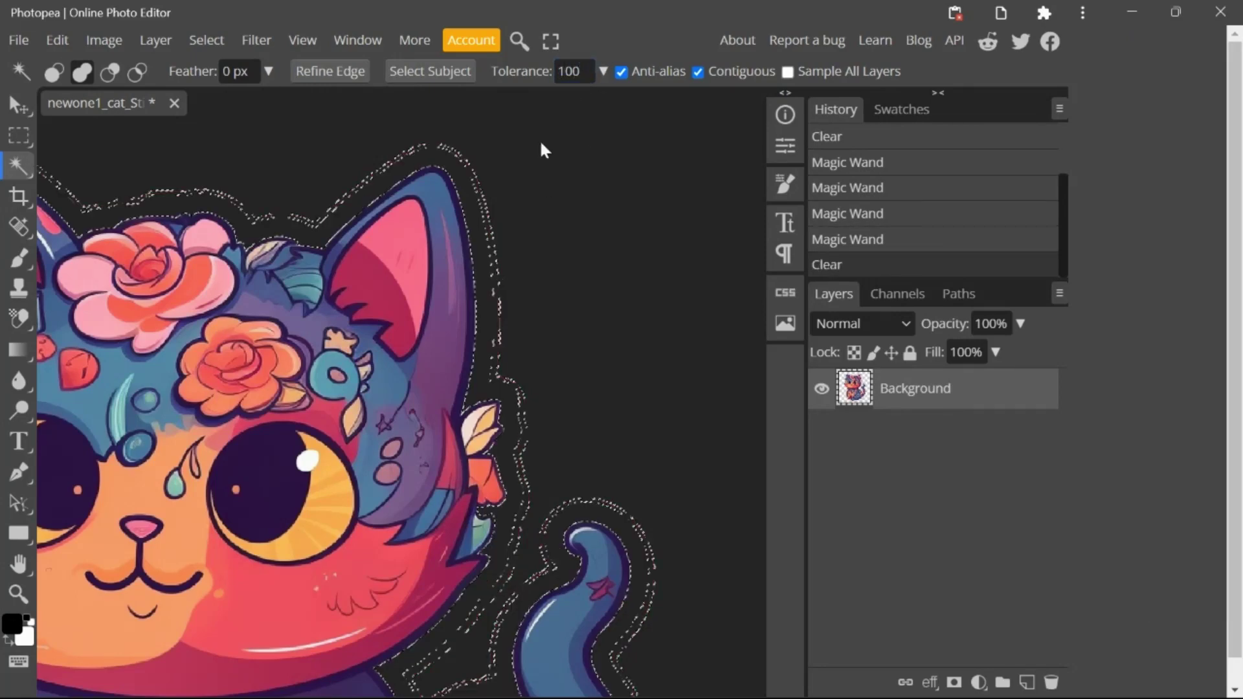
pyautogui.click(491, 236)
pyautogui.click(491, 233)
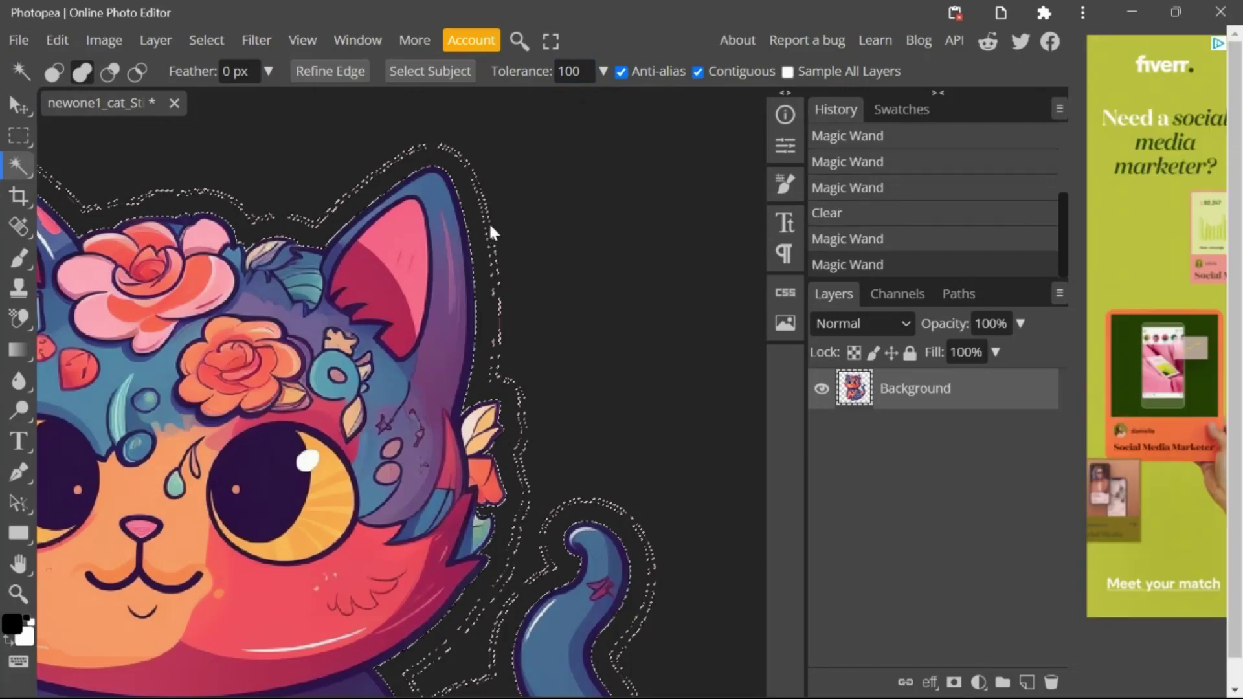
pyautogui.click(483, 206)
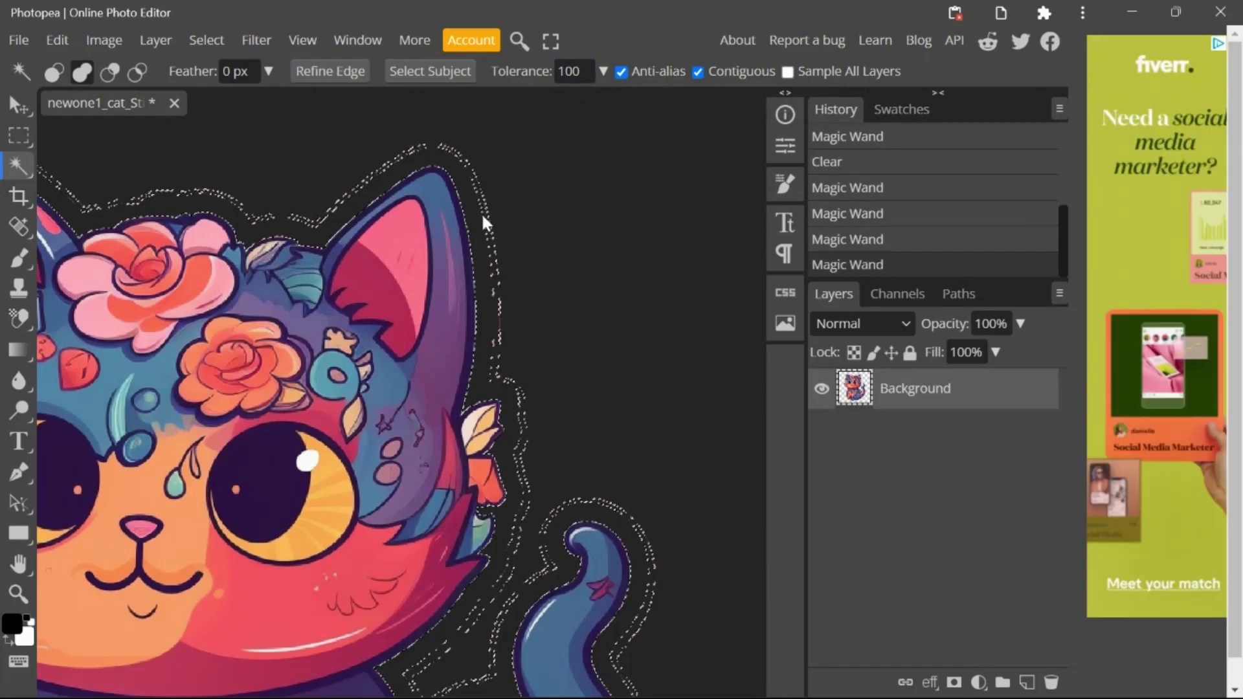
pyautogui.click(603, 74)
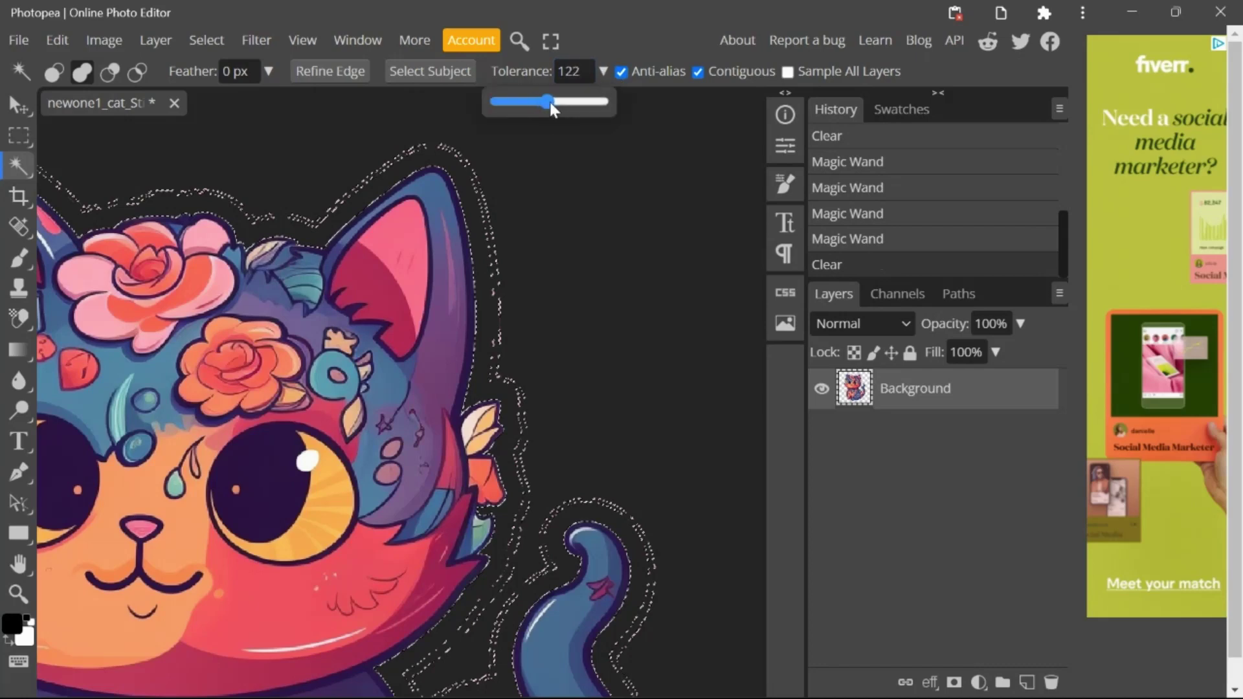
pyautogui.moveTo(561, 103); pyautogui.dragTo(568, 102)
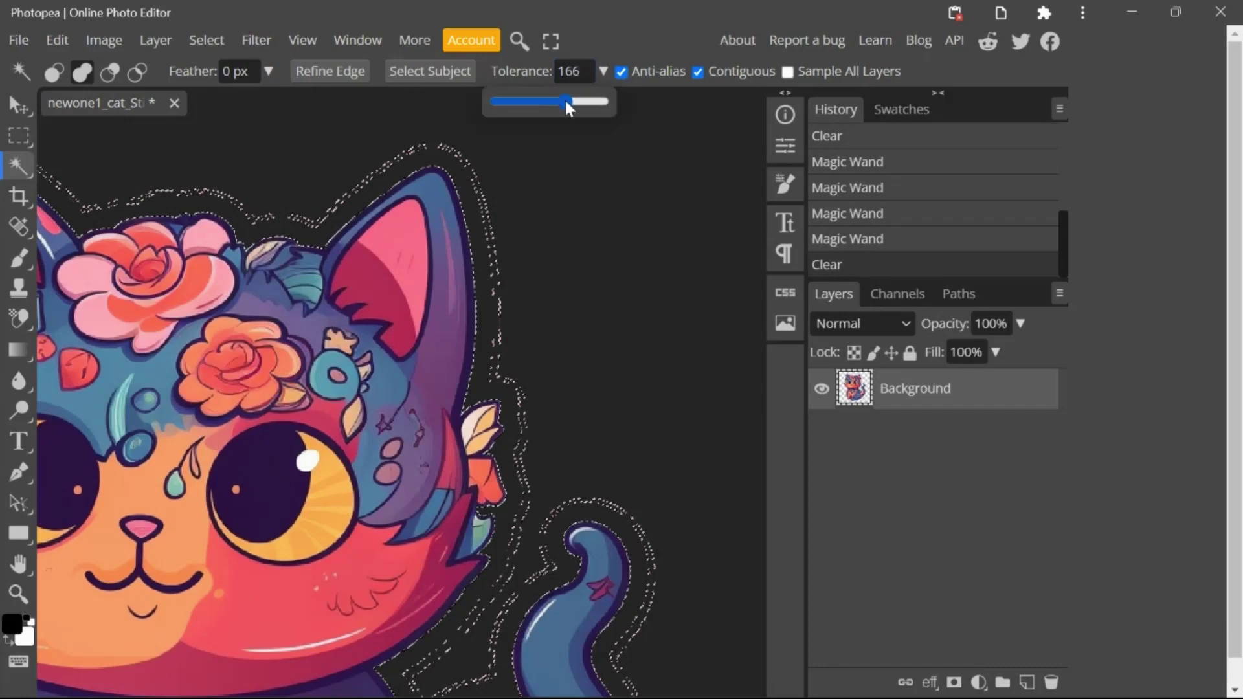
# Step: Select and delete the remaining outline residue around the cat, leaving it on transparency
pyautogui.click(489, 223)
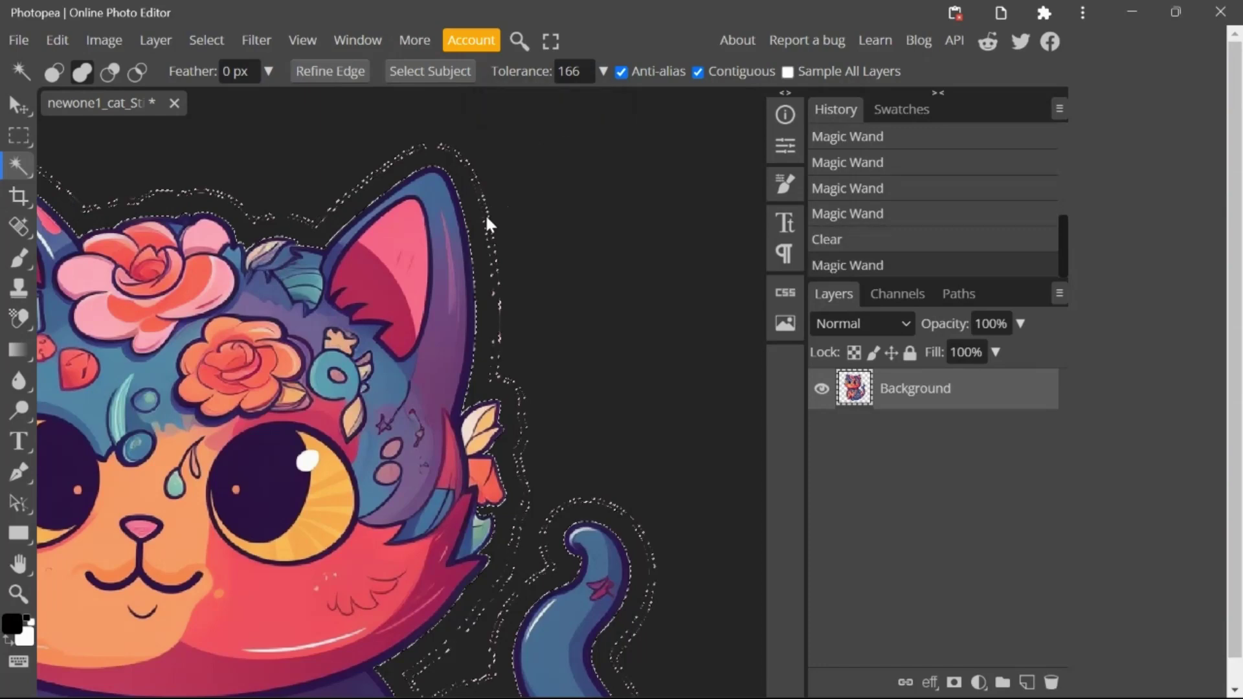
pyautogui.press('Delete')
pyautogui.click(488, 223)
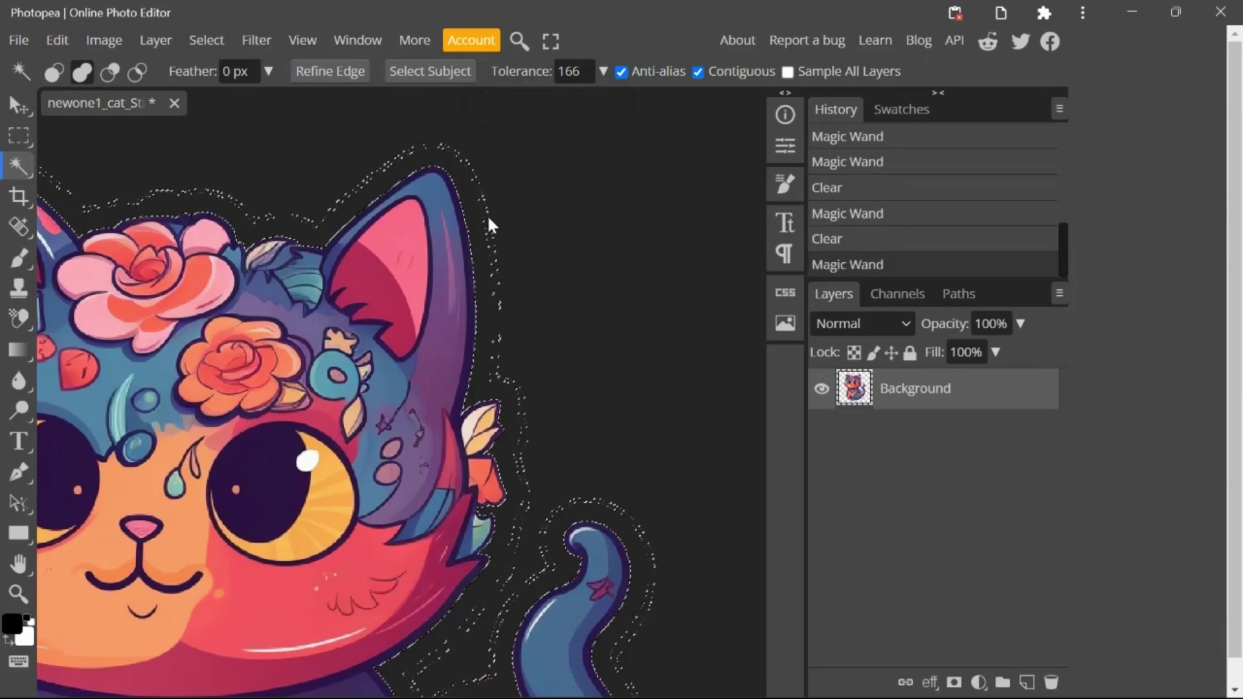
pyautogui.click(488, 215)
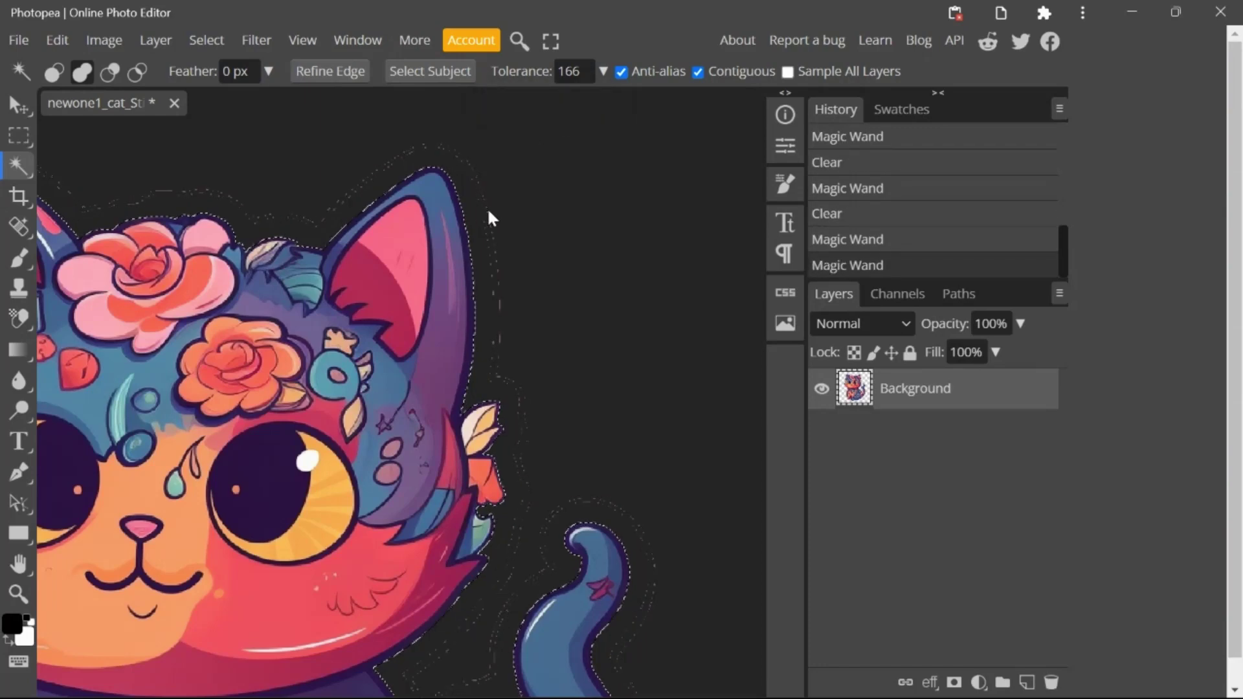
pyautogui.press('Delete')
pyautogui.hotkey('ctrl', '0')
pyautogui.click(579, 432)
pyautogui.press('Delete')
pyautogui.scroll(3, 125, 252)
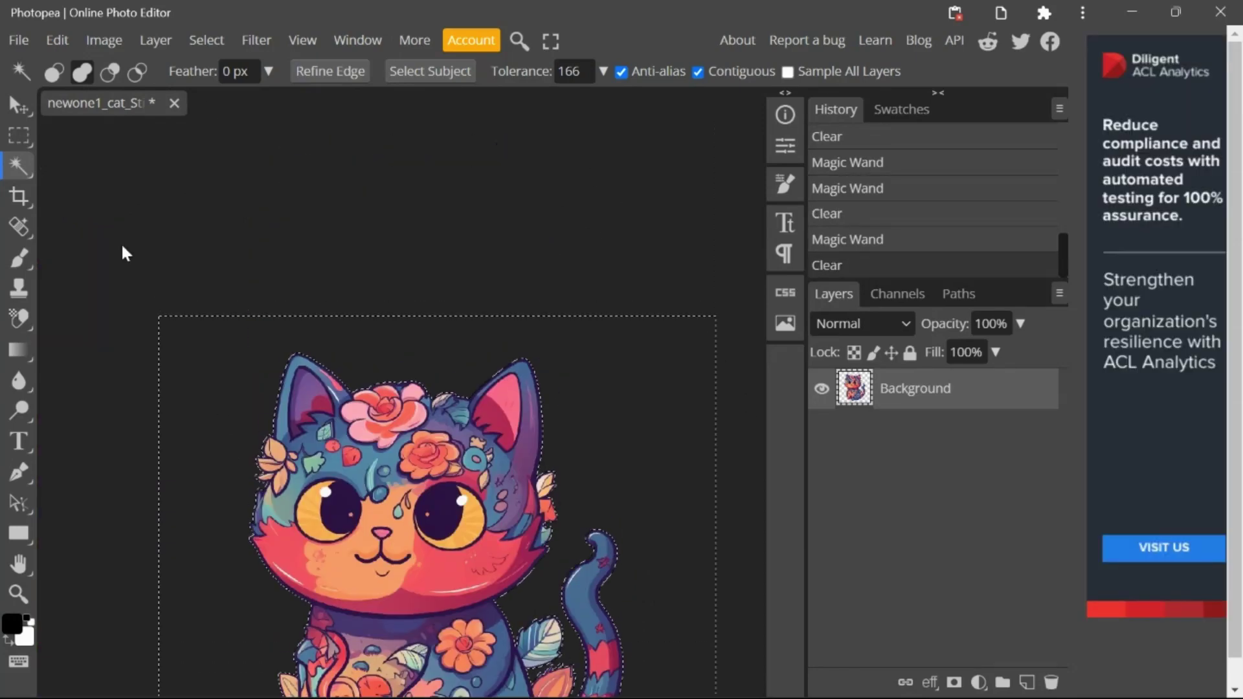
pyautogui.scroll(-1, 125, 253)
pyautogui.click(18, 40)
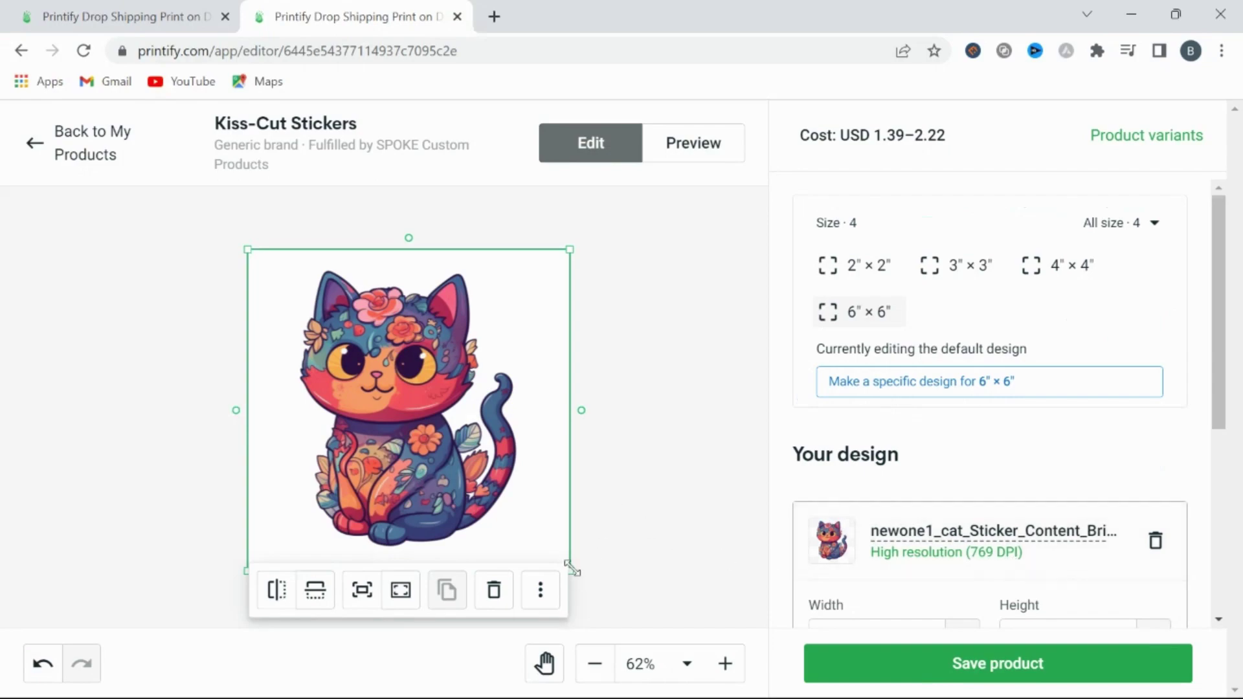
# Step: Nudge a corner handle of the cat design to check its 769 DPI resolution on the sticker
pyautogui.moveTo(572, 568); pyautogui.dragTo(573, 569)
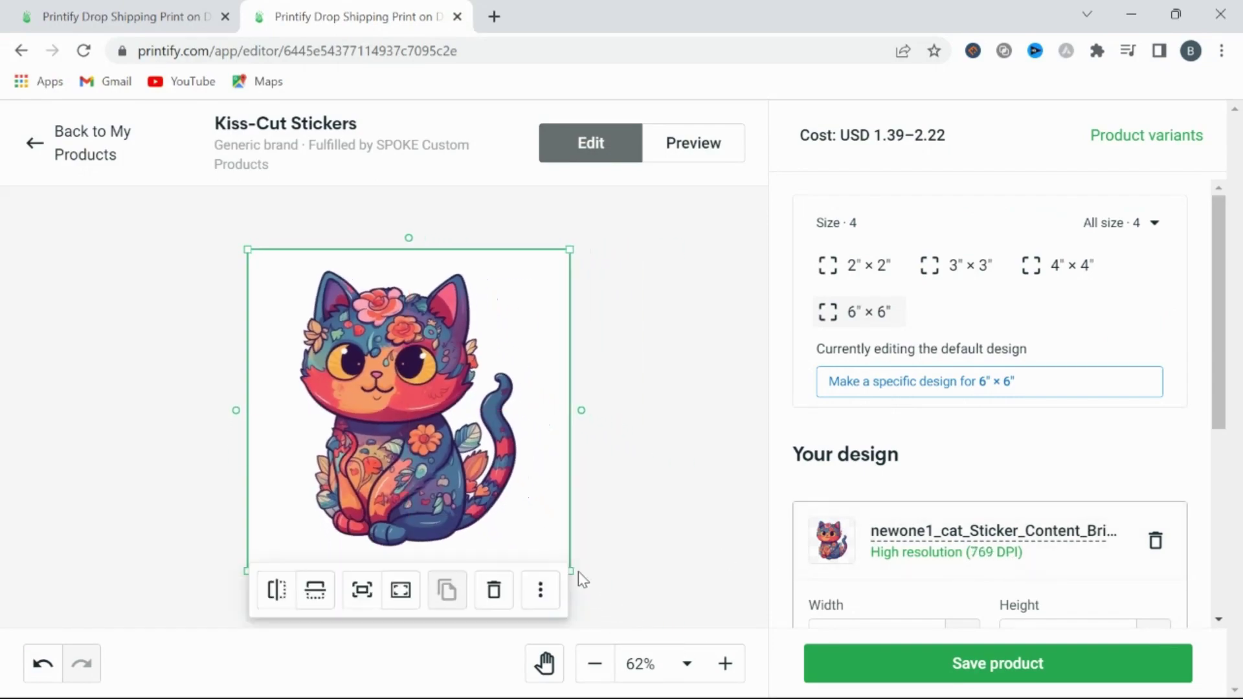